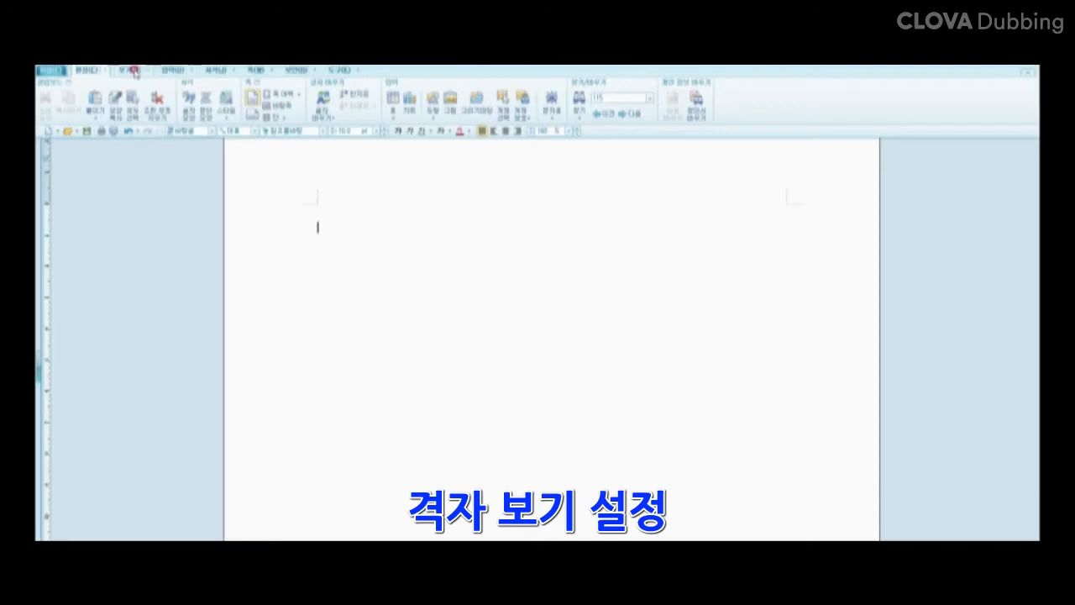
Step: Show a page-wide grid of lines 5.00 mm apart, aligned to the page at 0.00 mm
click(133, 70)
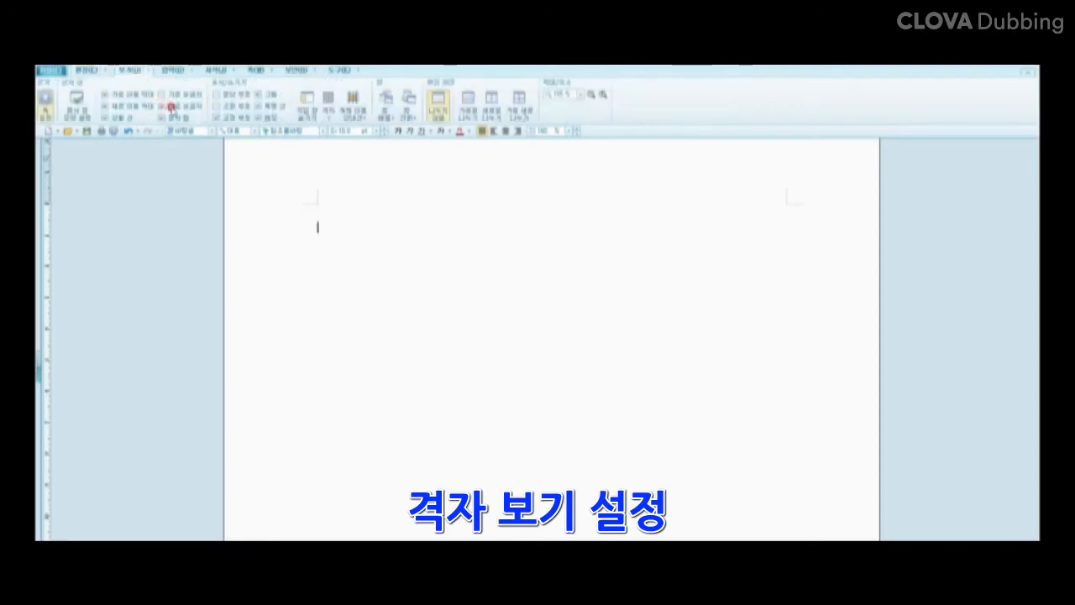
click(327, 118)
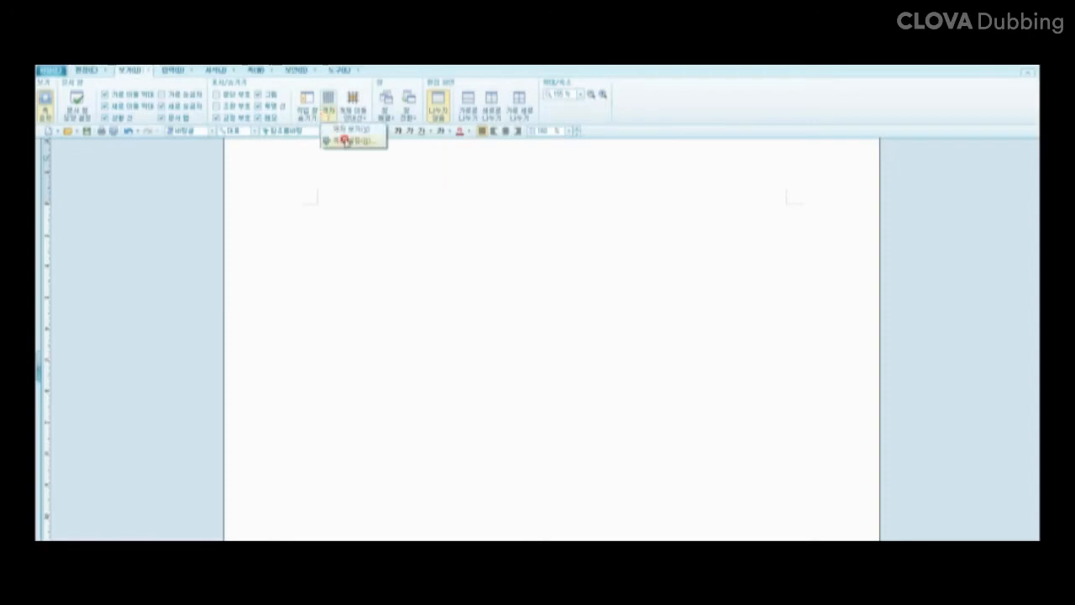
click(353, 141)
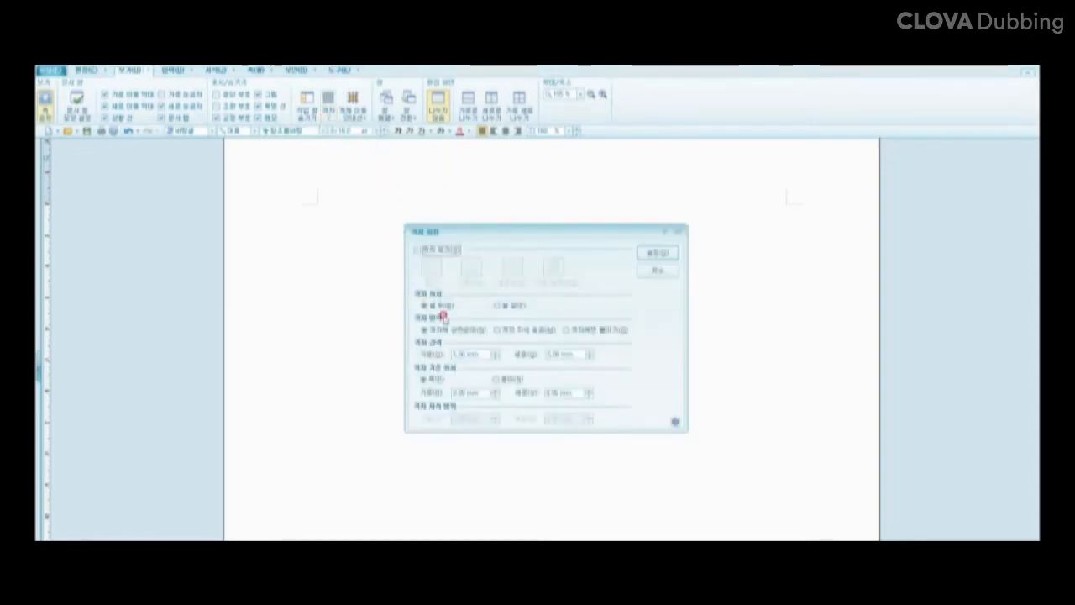
click(420, 249)
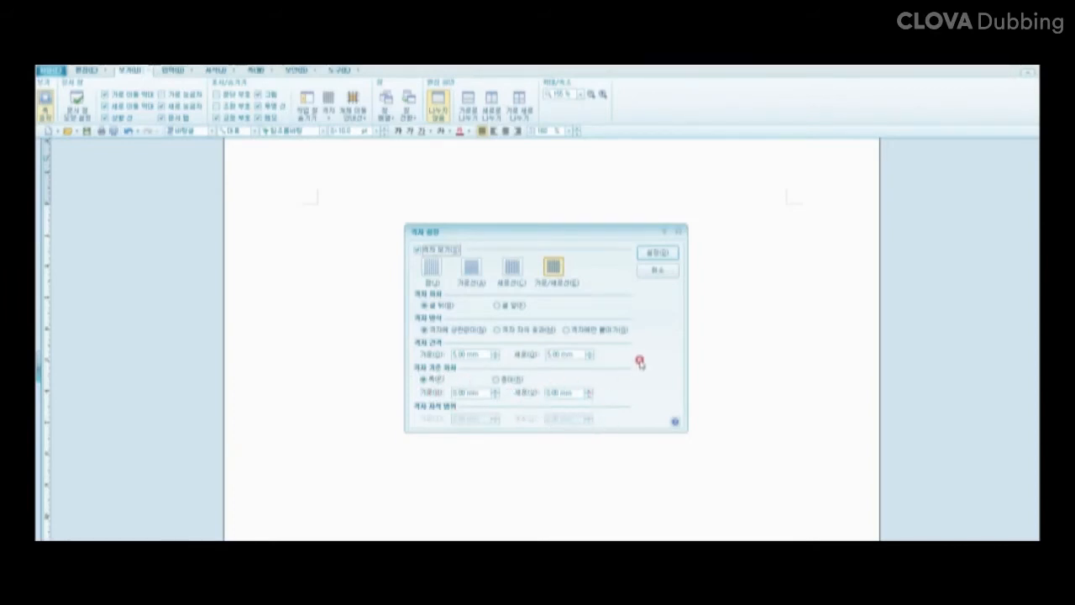
click(657, 255)
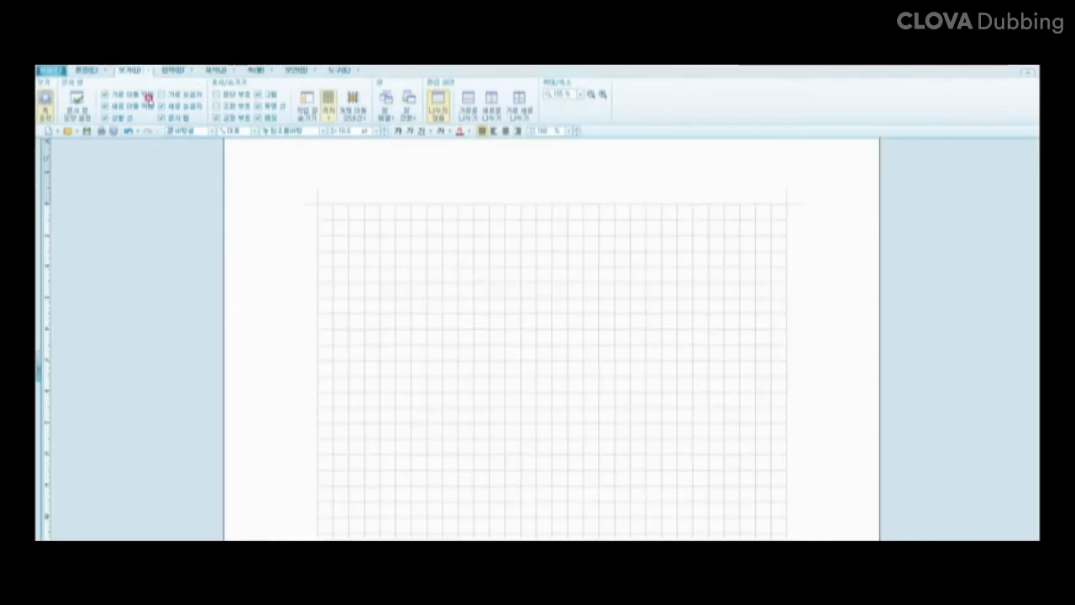
Step: Draw a long rectangle, two and a half cells tall, across the grid's top, three cells from each edge
click(168, 71)
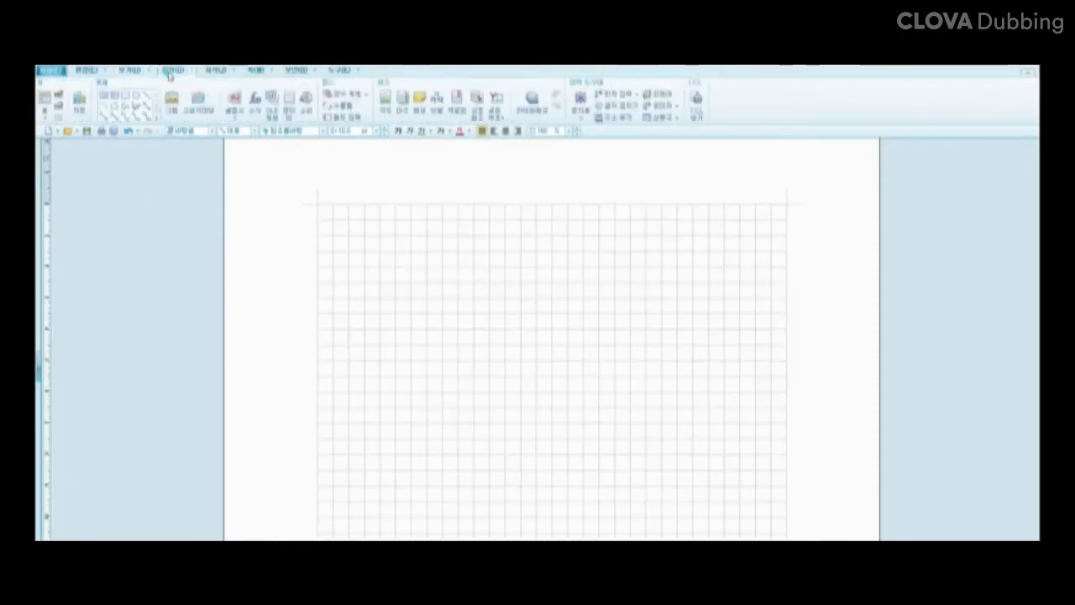
click(127, 96)
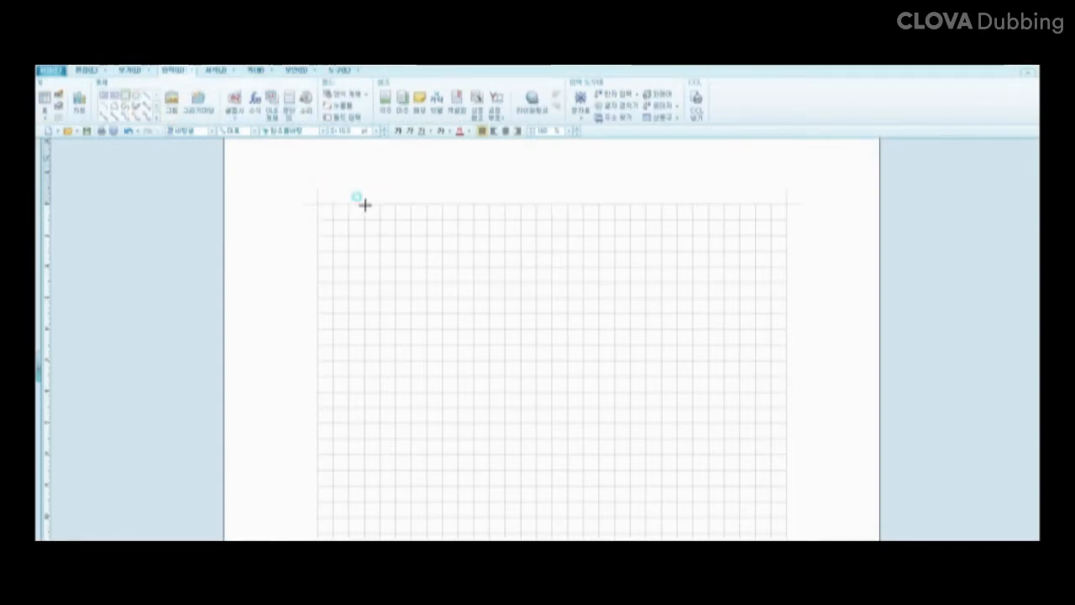
drag(364, 204, 739, 246)
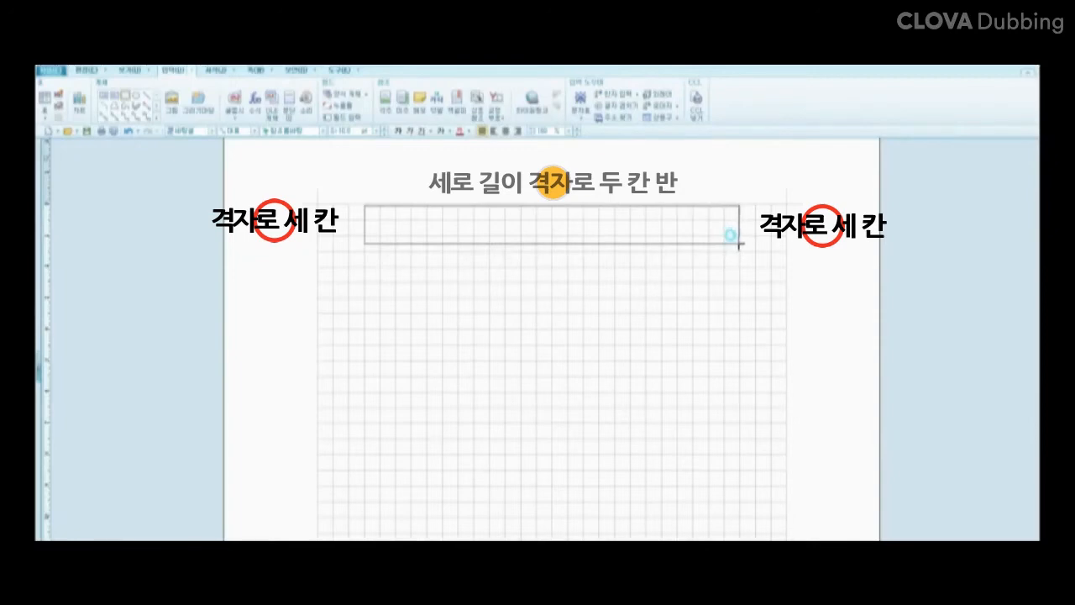
drag(740, 244, 736, 243)
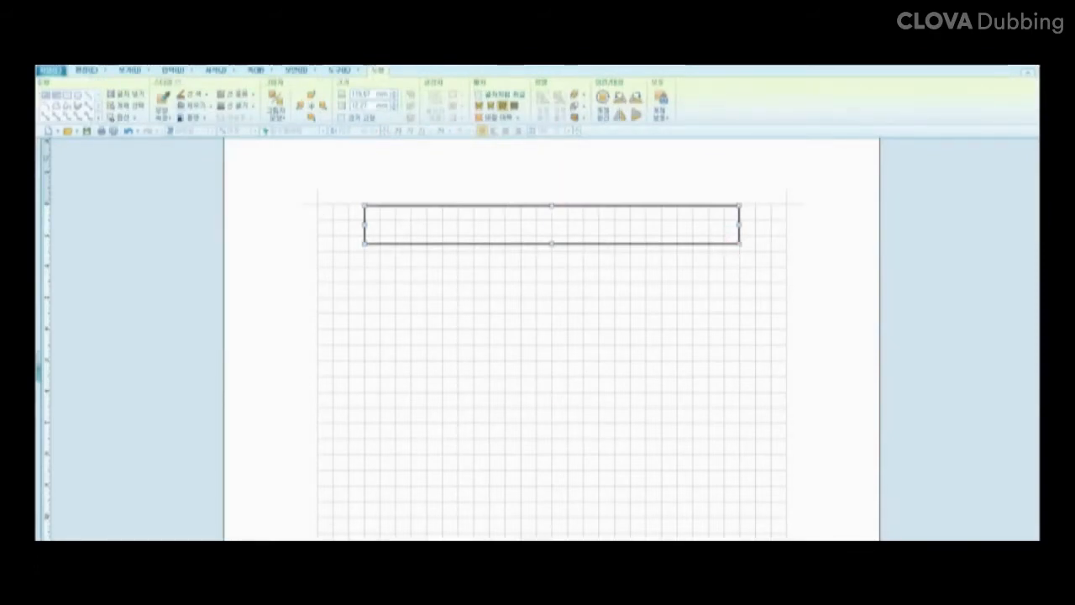
key(Escape)
click(570, 242)
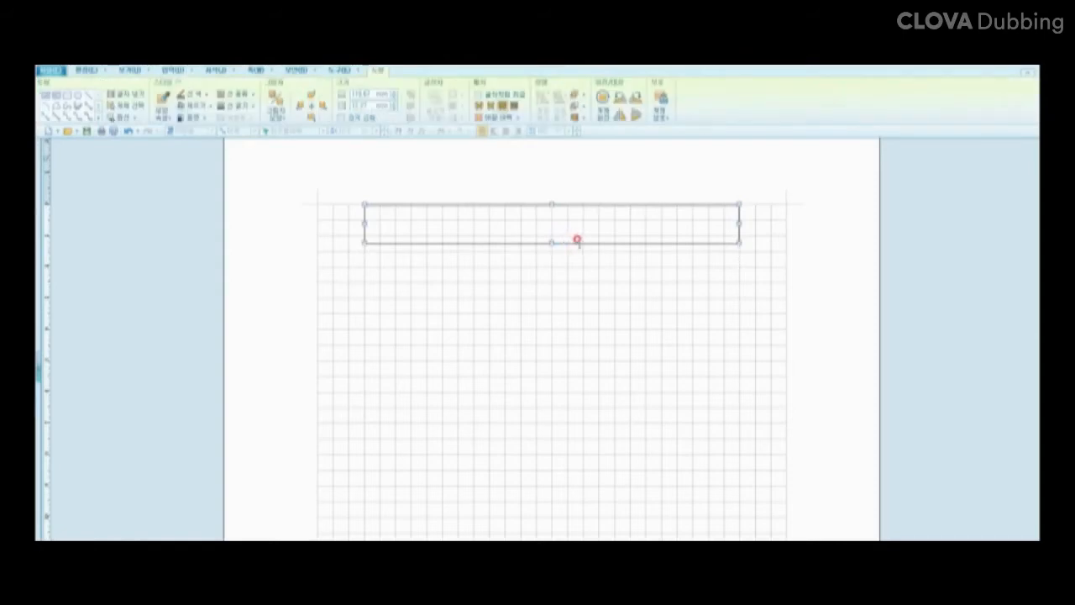
click(578, 241)
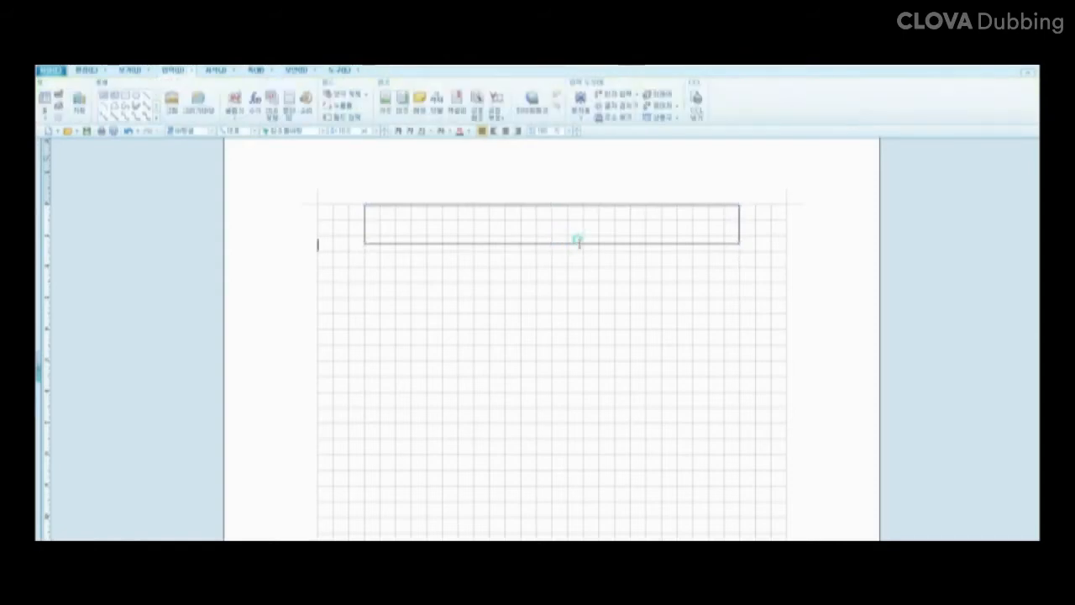
Step: Set the title rectangle's 채우기 to a solid white 면 색 so it hides the grid
double_click(572, 242)
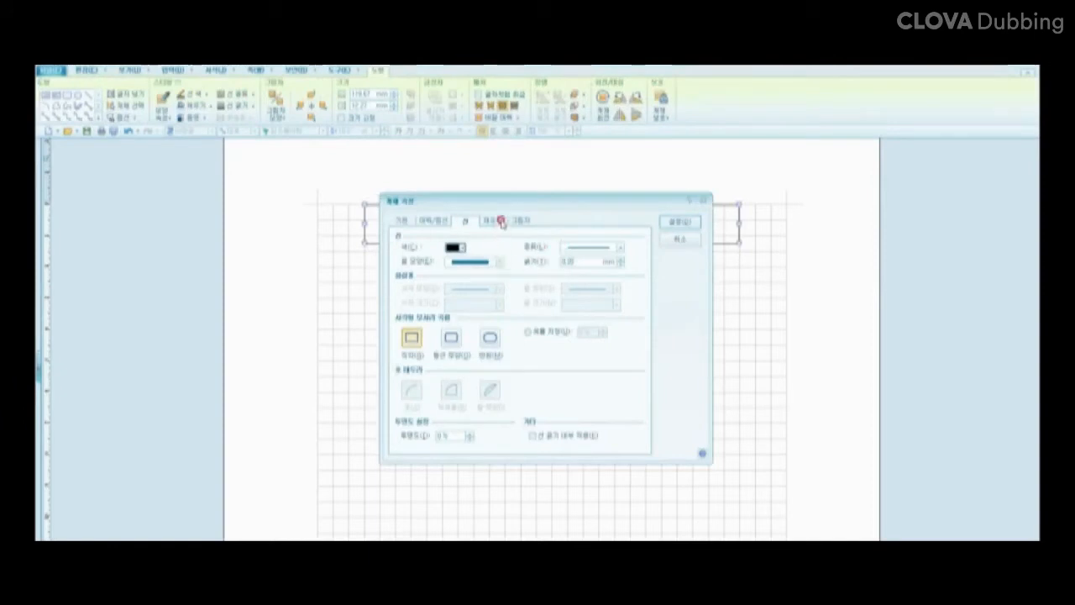
click(500, 221)
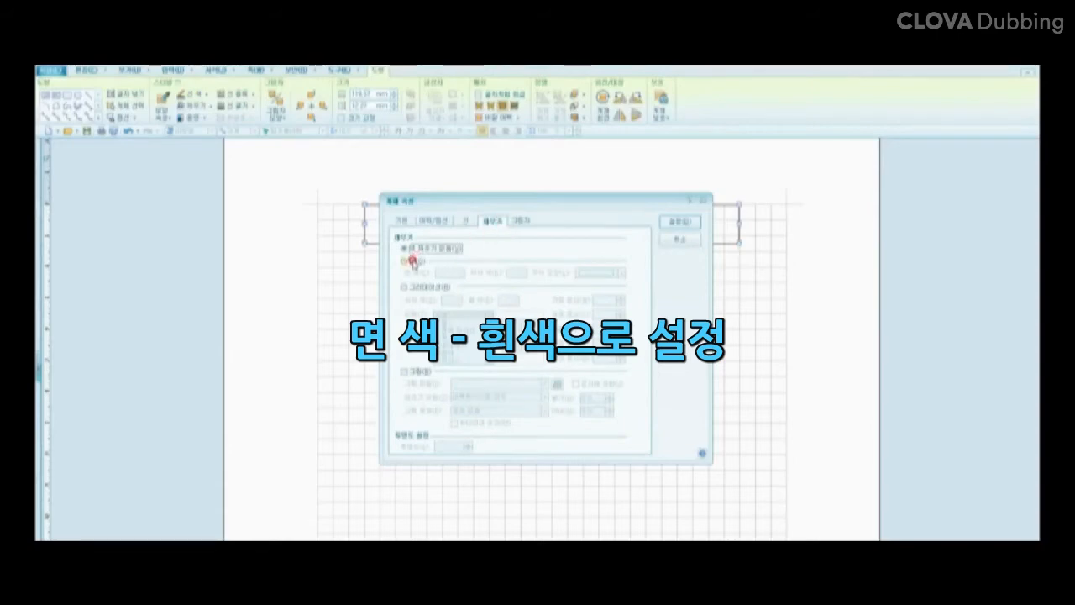
click(404, 260)
click(460, 275)
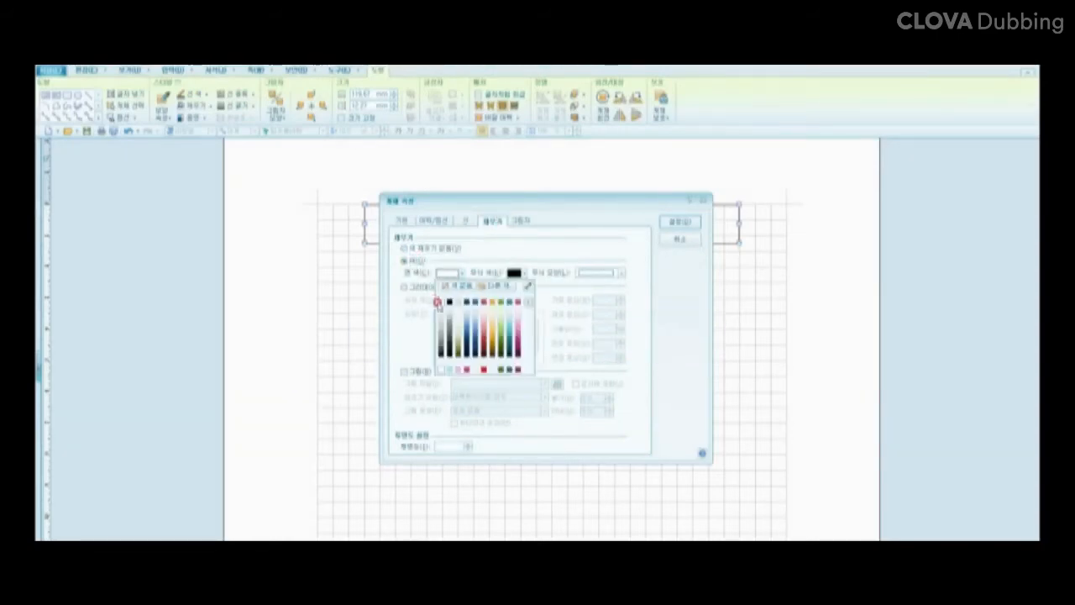
click(439, 304)
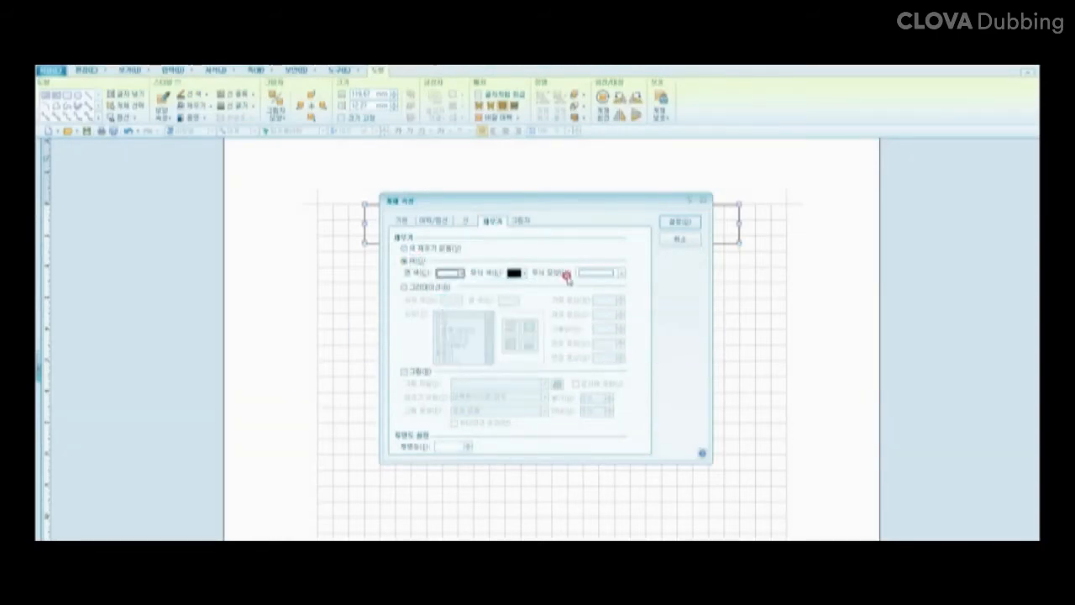
click(686, 222)
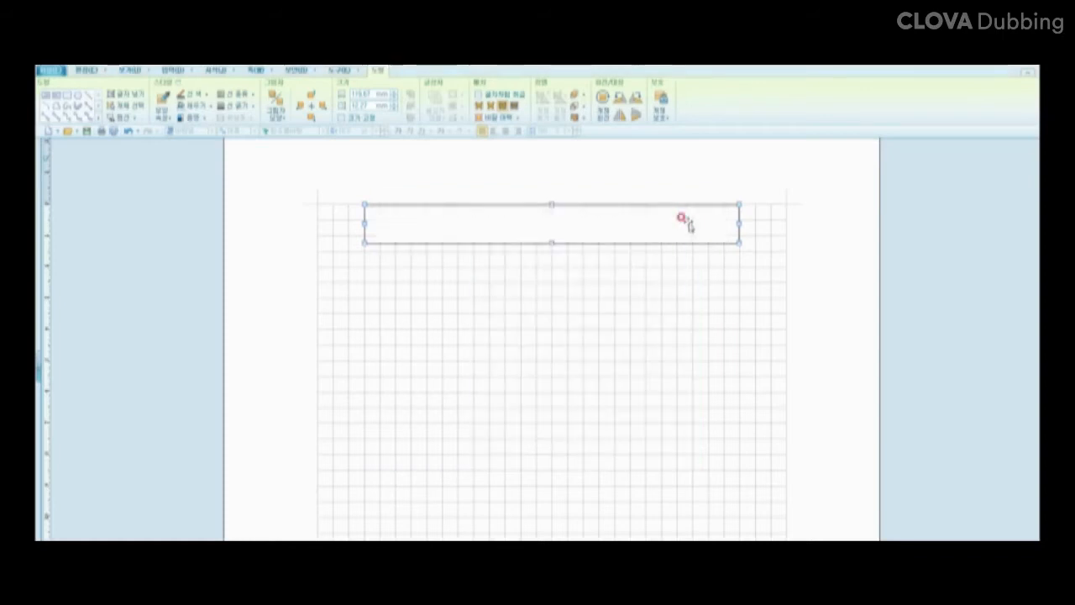
click(623, 266)
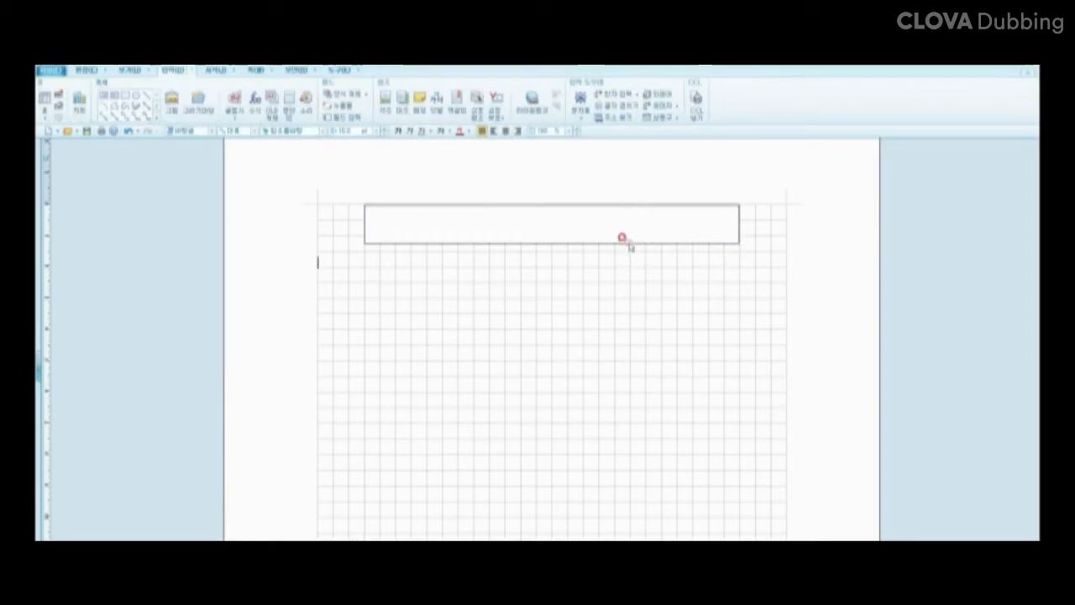
Step: Paste a copy of the title rectangle and send it to the back with 맨 뒤로
click(627, 242)
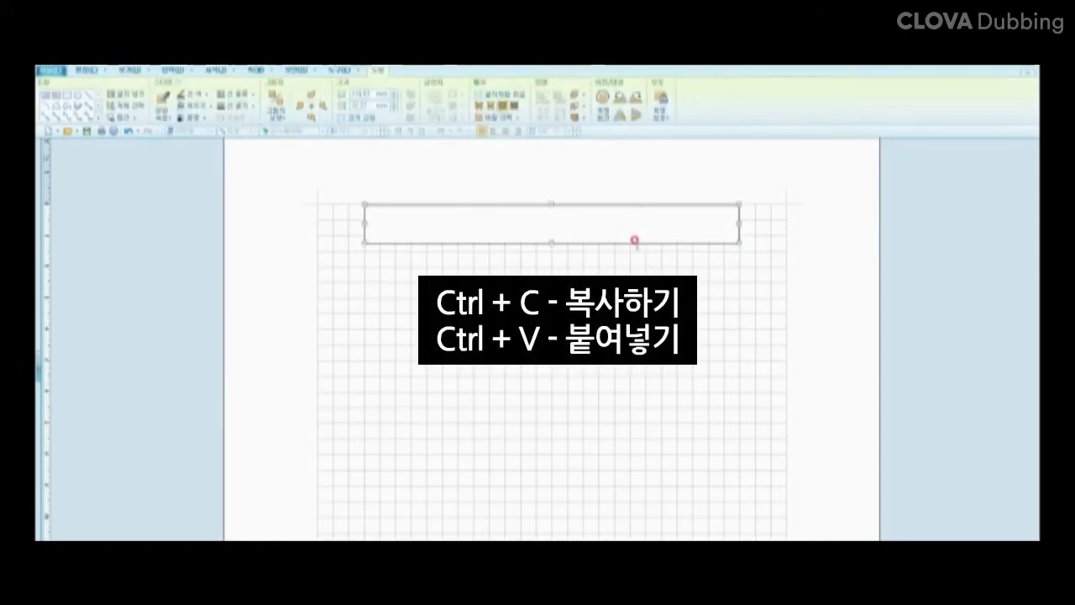
key(ctrl+v)
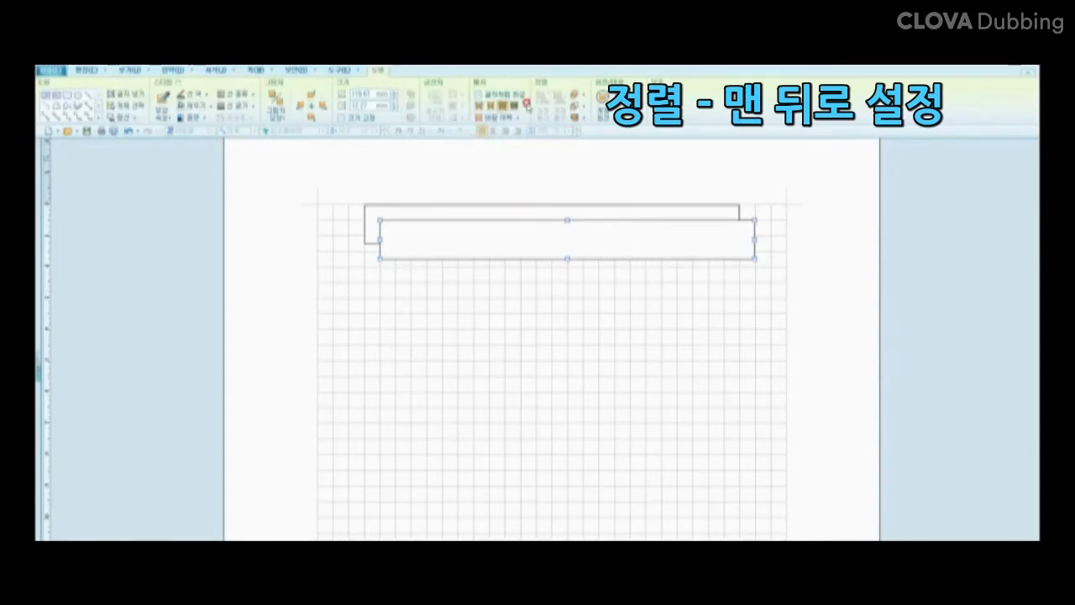
click(582, 107)
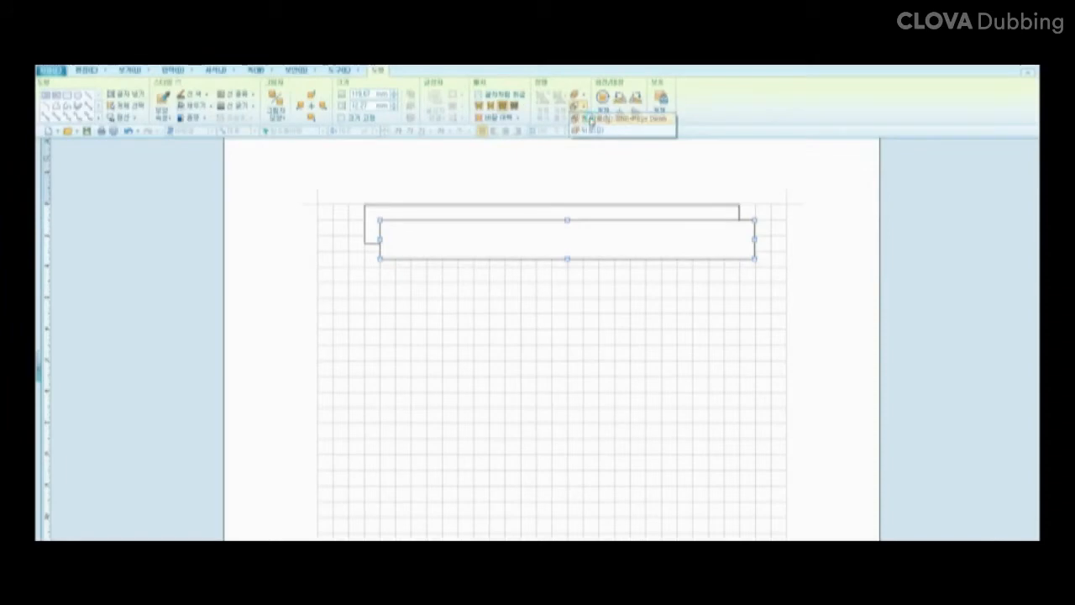
click(590, 119)
Step: Nudge the back rectangle with the arrow keys so it peeks out as a shadow
click(562, 273)
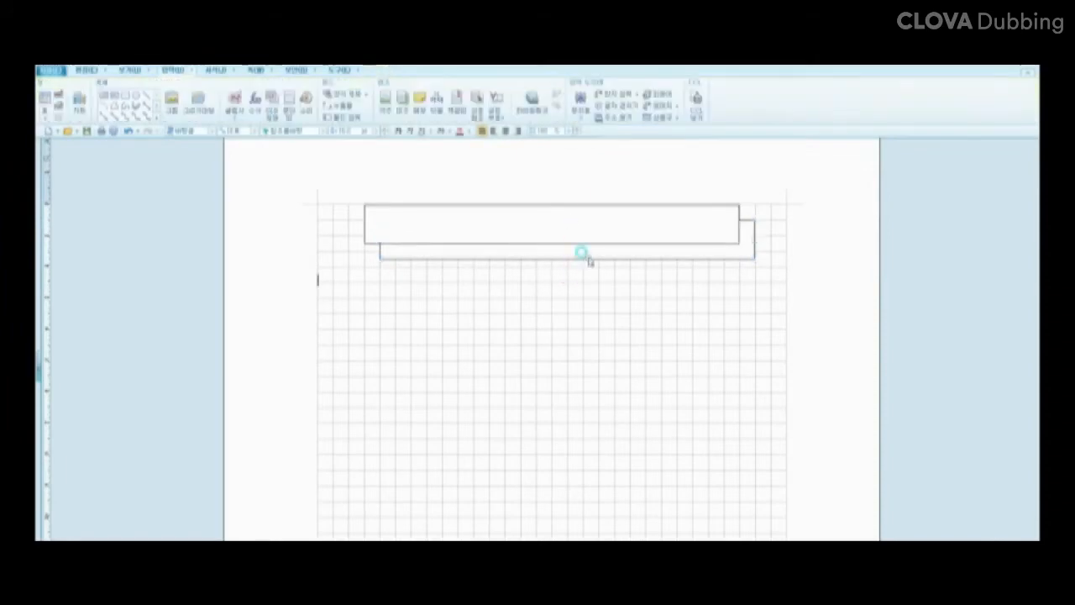
click(416, 260)
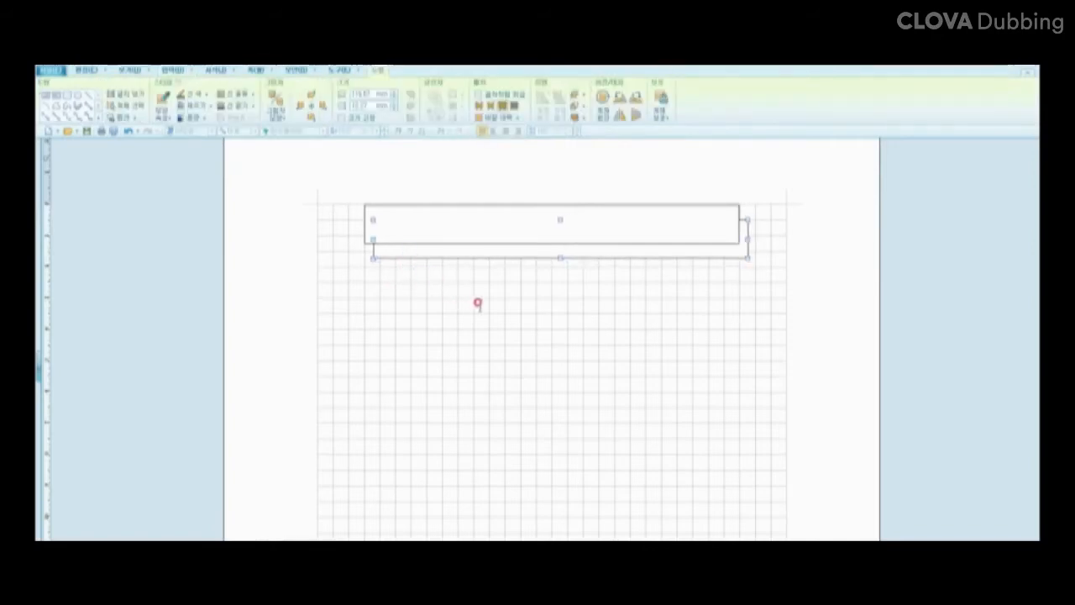
key(Up)
key(Up)
key(Up)
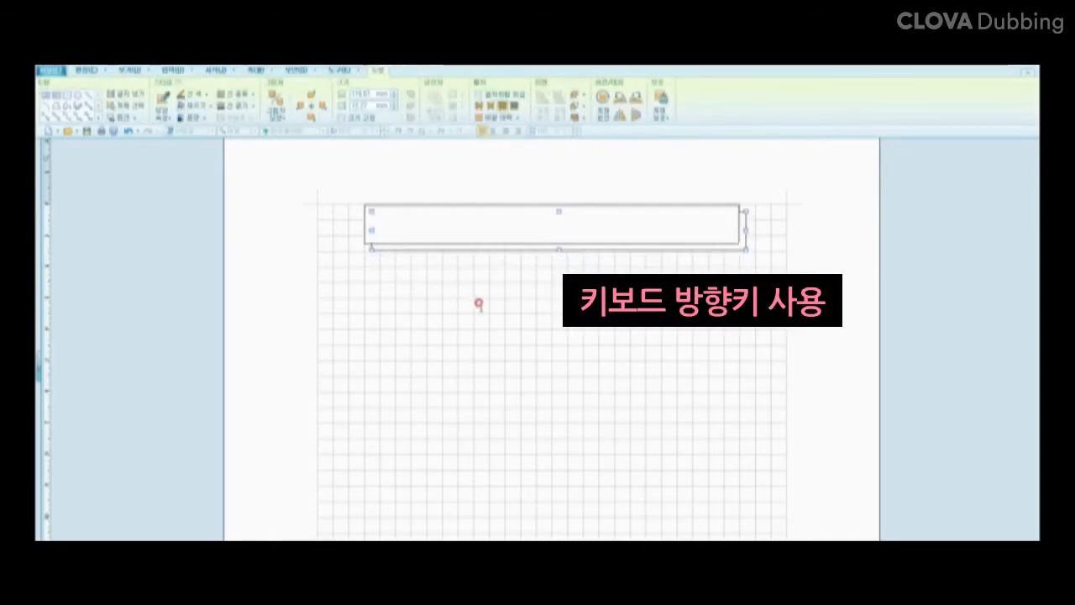
key(Left)
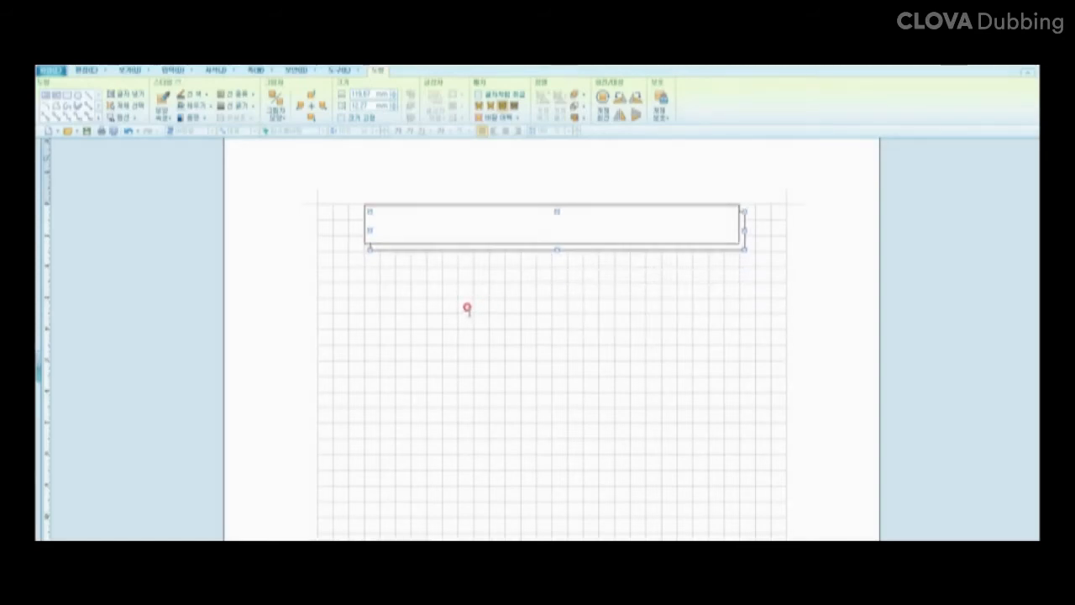
key(Down)
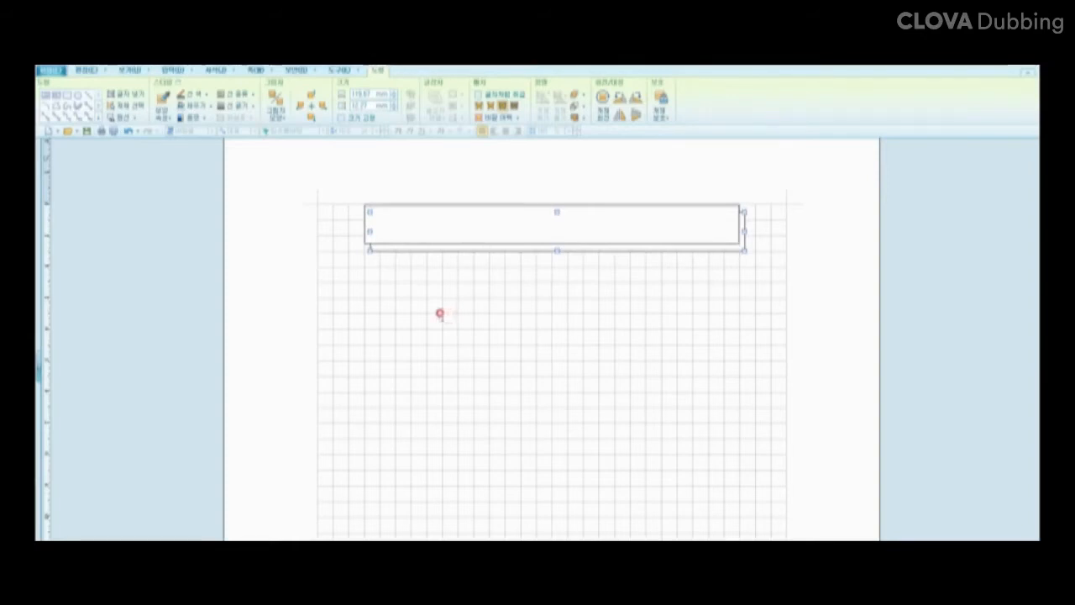
Step: Add a text area to the front rectangle with 도형 안에 글자 넣기
click(463, 208)
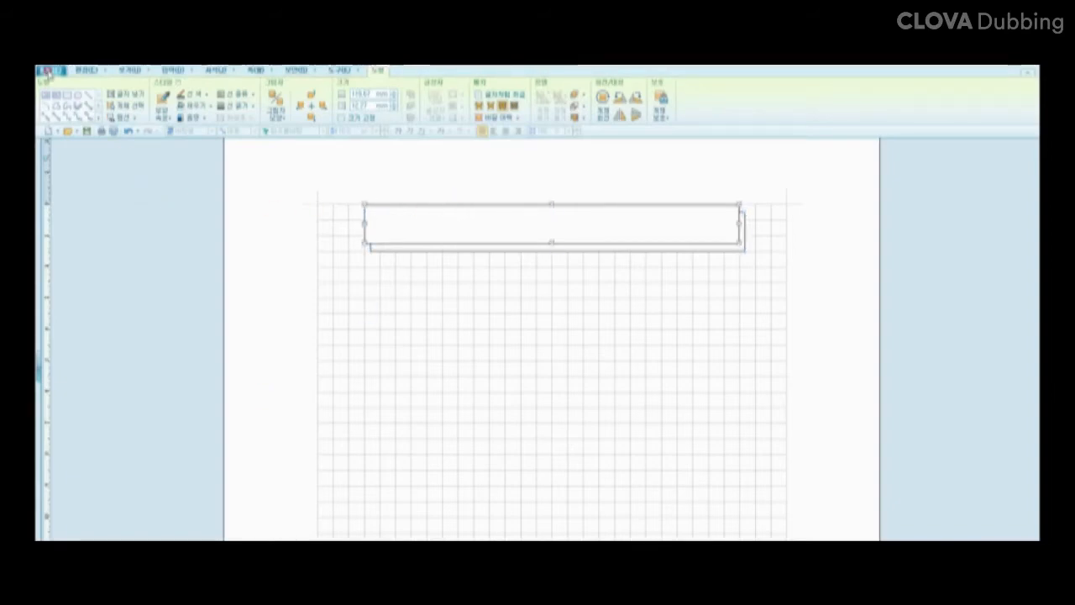
right_click(552, 238)
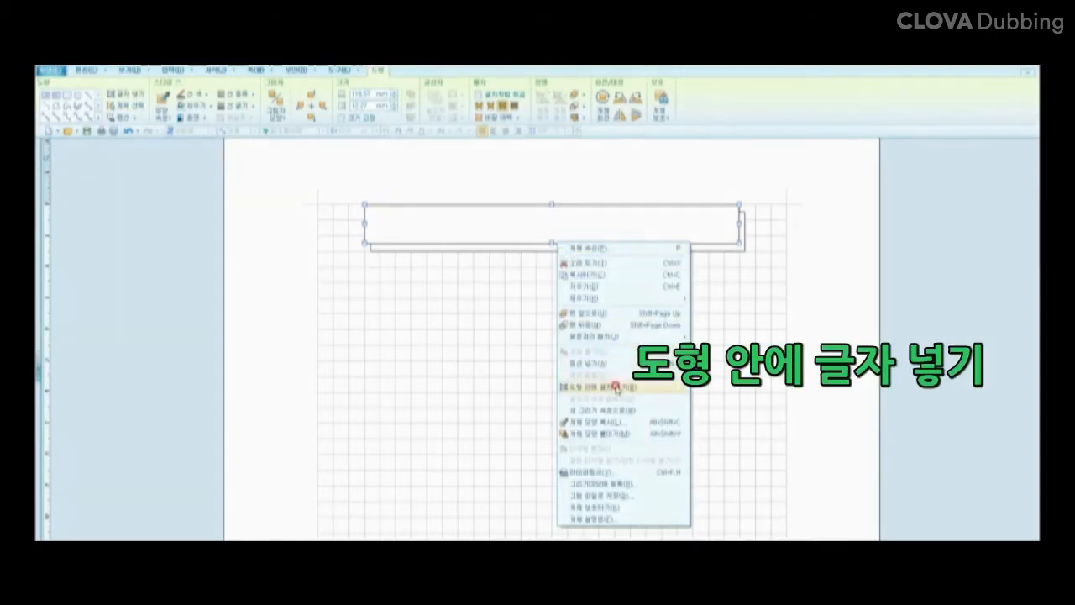
click(616, 387)
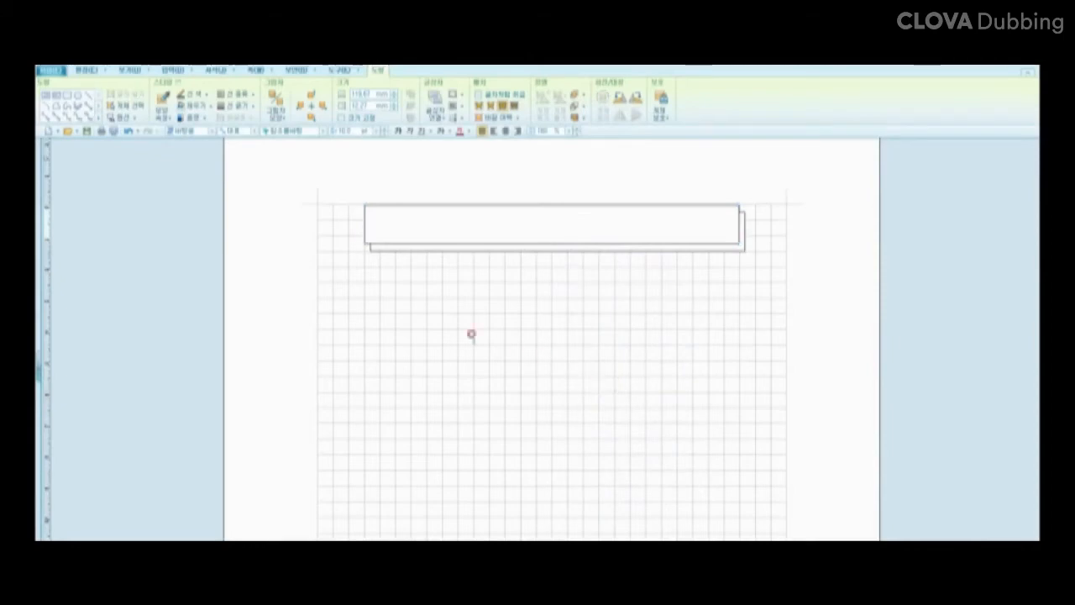
click(324, 132)
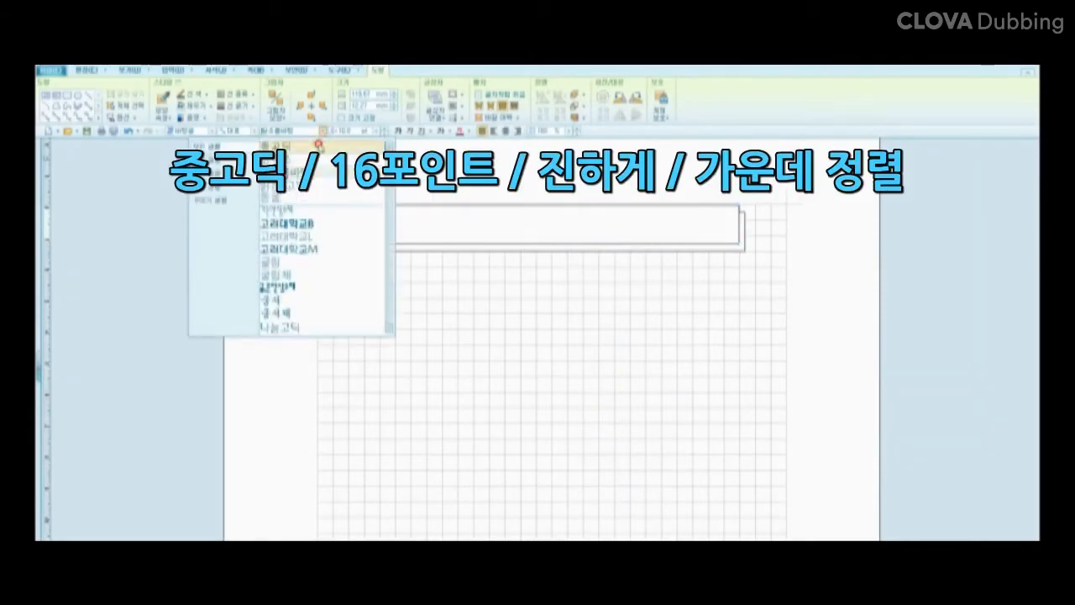
Step: Format the title text in the chosen font at 16 pt, bold and centred, then select 기본구조와 환경
click(318, 145)
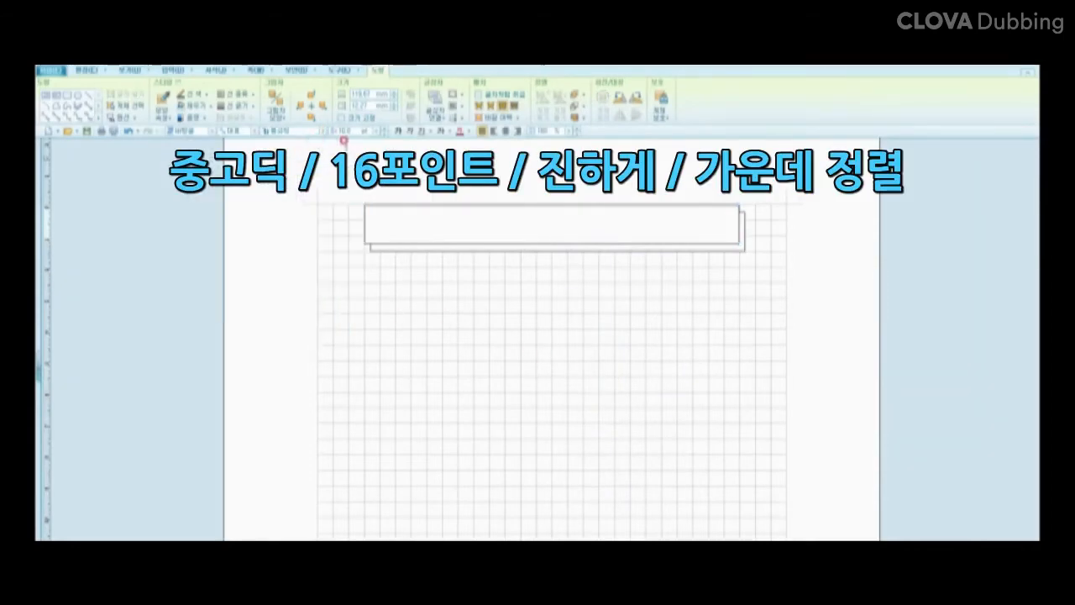
click(377, 133)
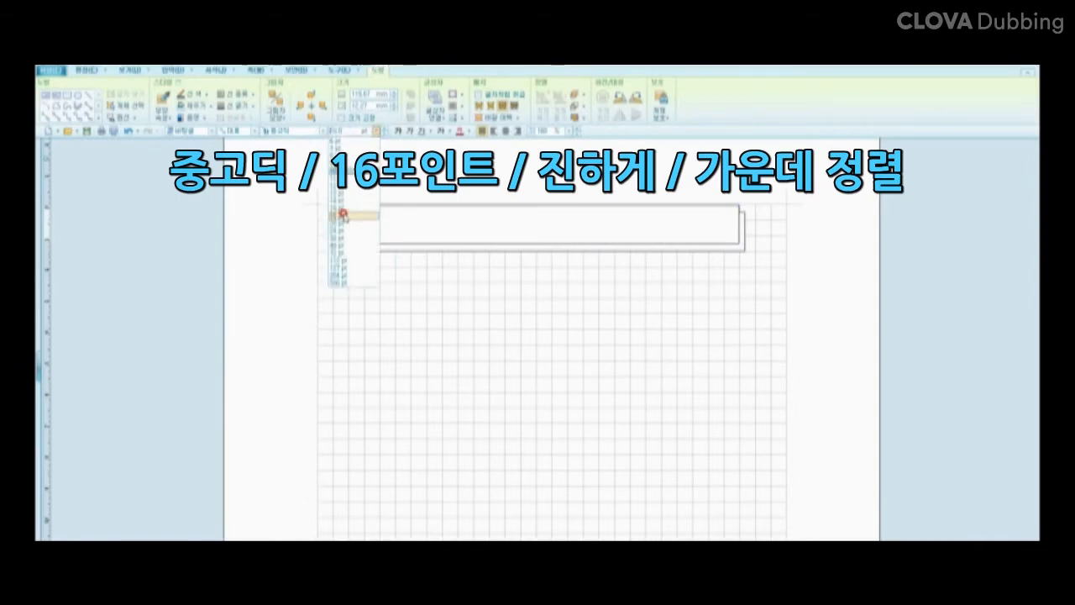
click(341, 211)
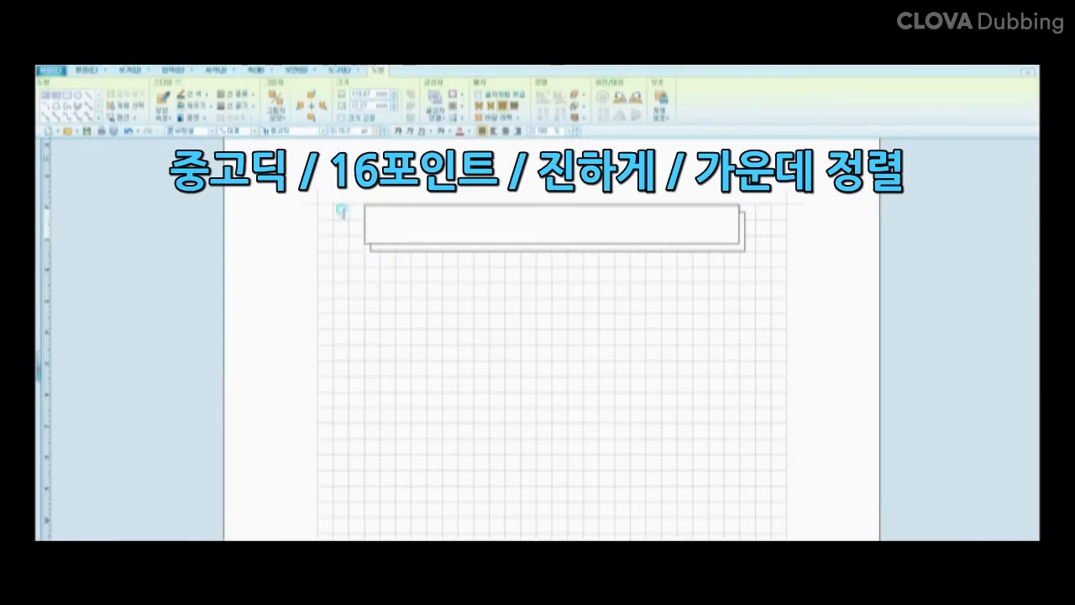
click(399, 133)
click(505, 133)
click(505, 133)
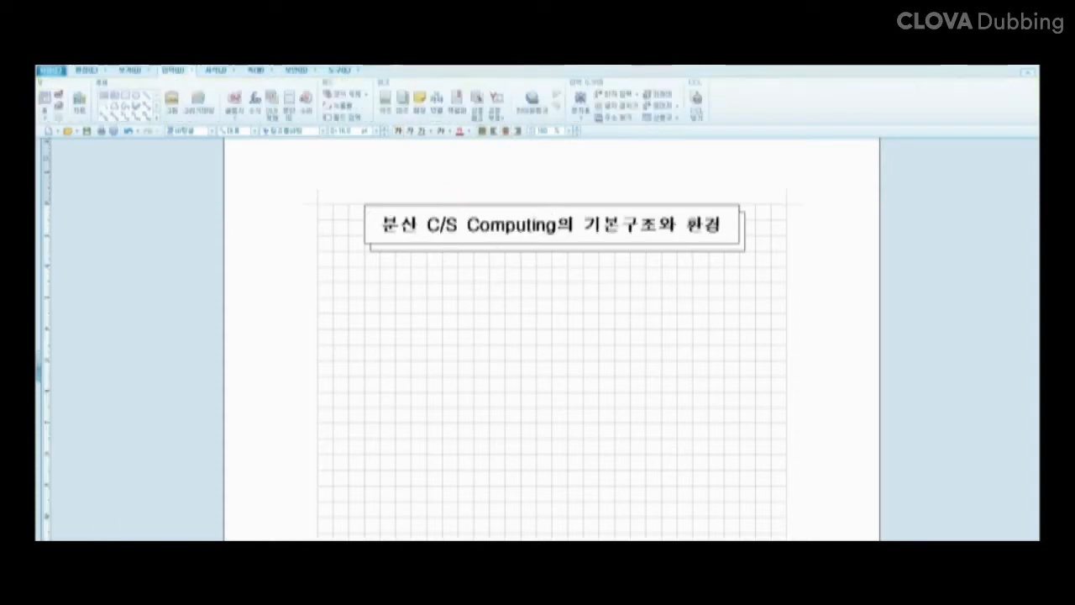
drag(723, 222, 385, 222)
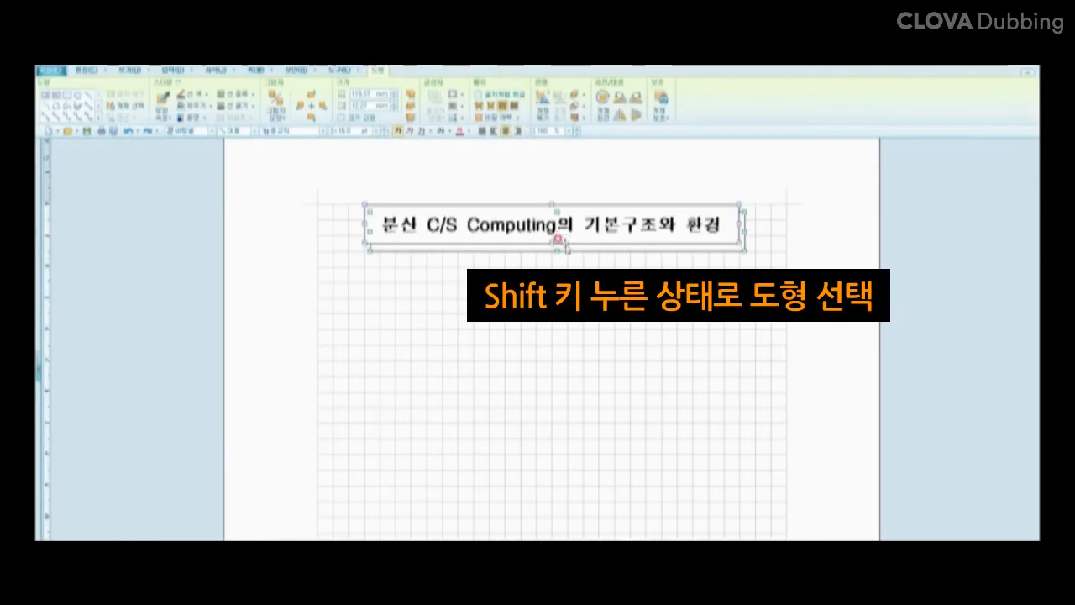
Step: Group the front title box and its shadow with 개체 묶기, then drag the group higher
click(560, 255)
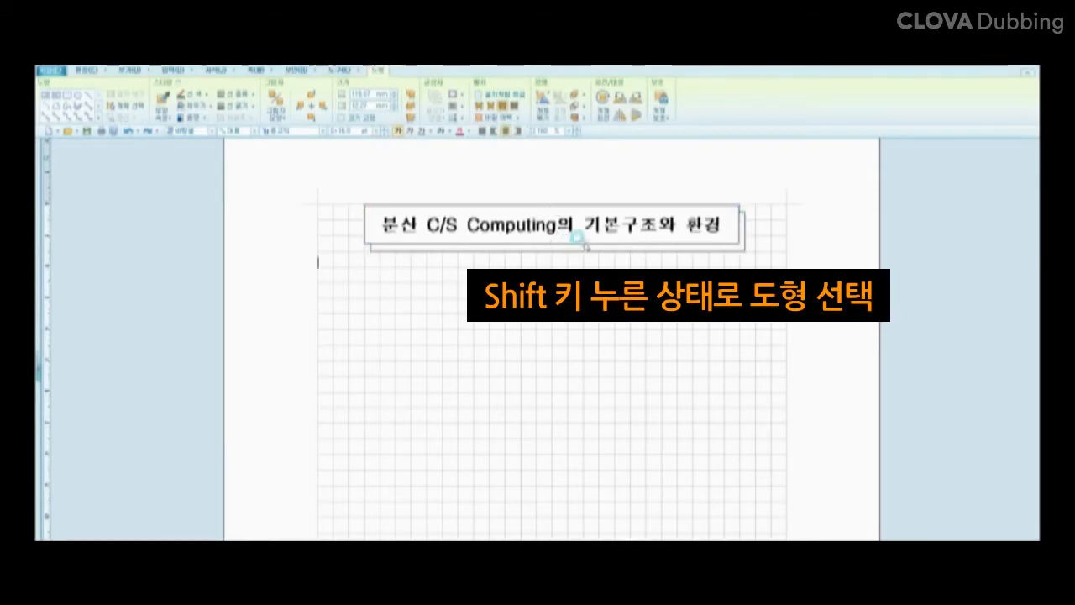
click(579, 240)
shift+click(595, 247)
right_click(630, 244)
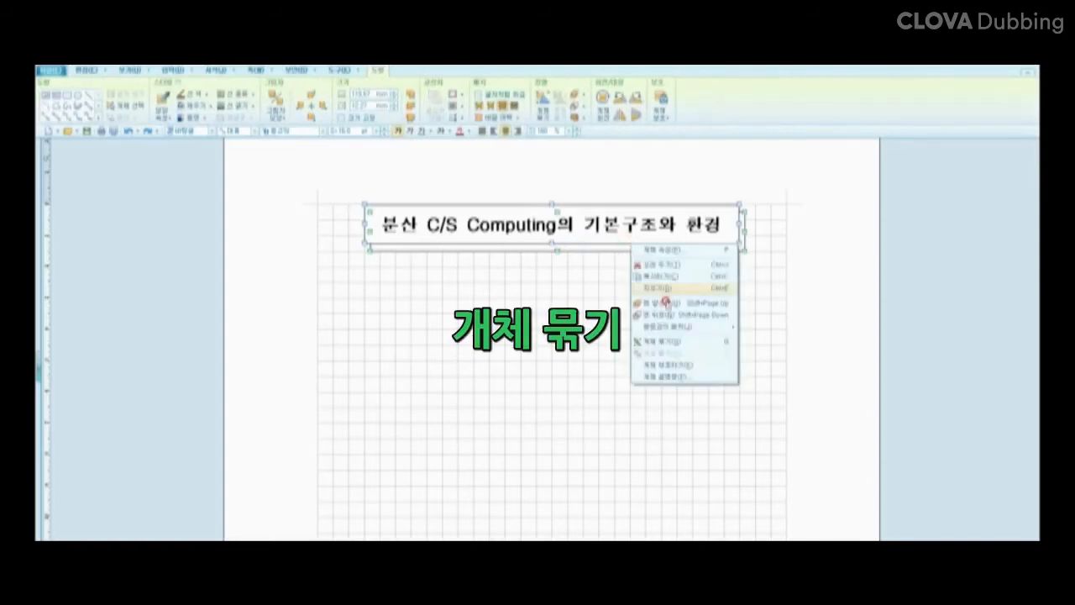
click(667, 337)
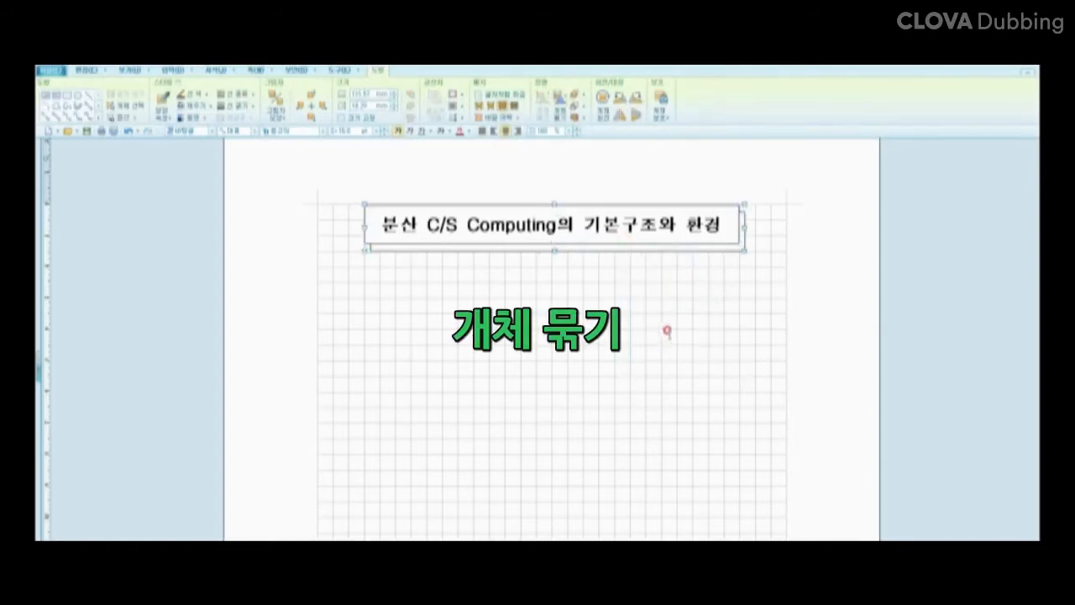
click(574, 243)
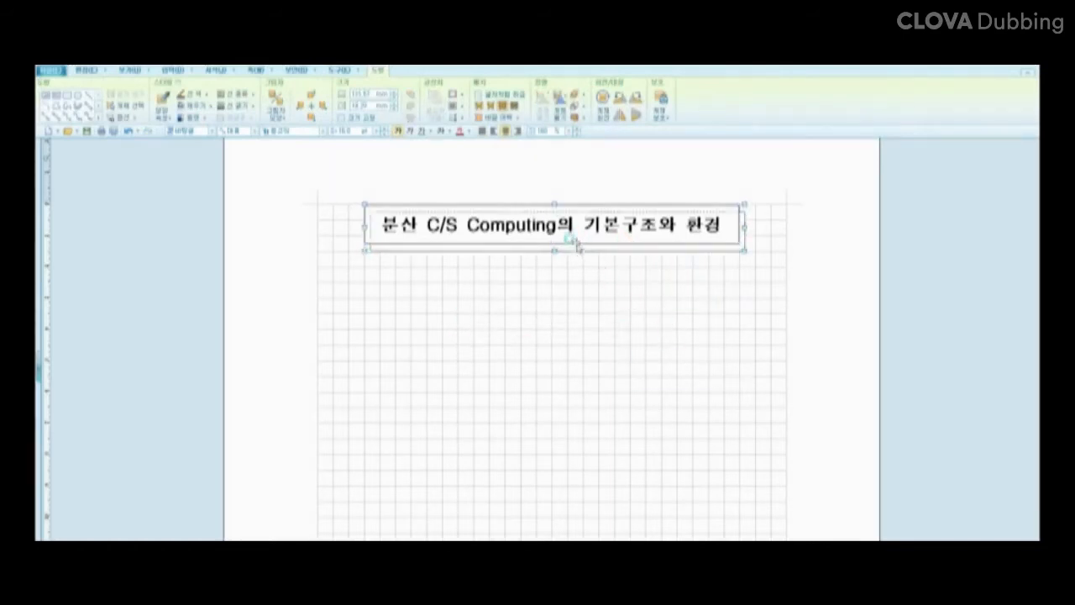
drag(576, 243, 568, 200)
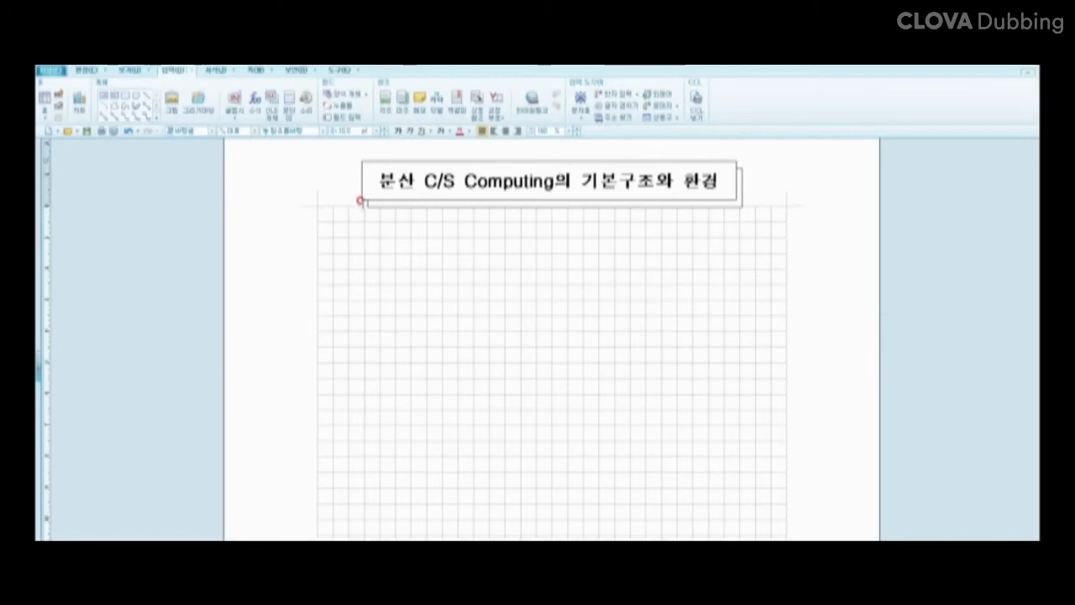
Step: Insert the ◎ symbol from the 사용자 문자표 set at the grid's left edge
click(585, 122)
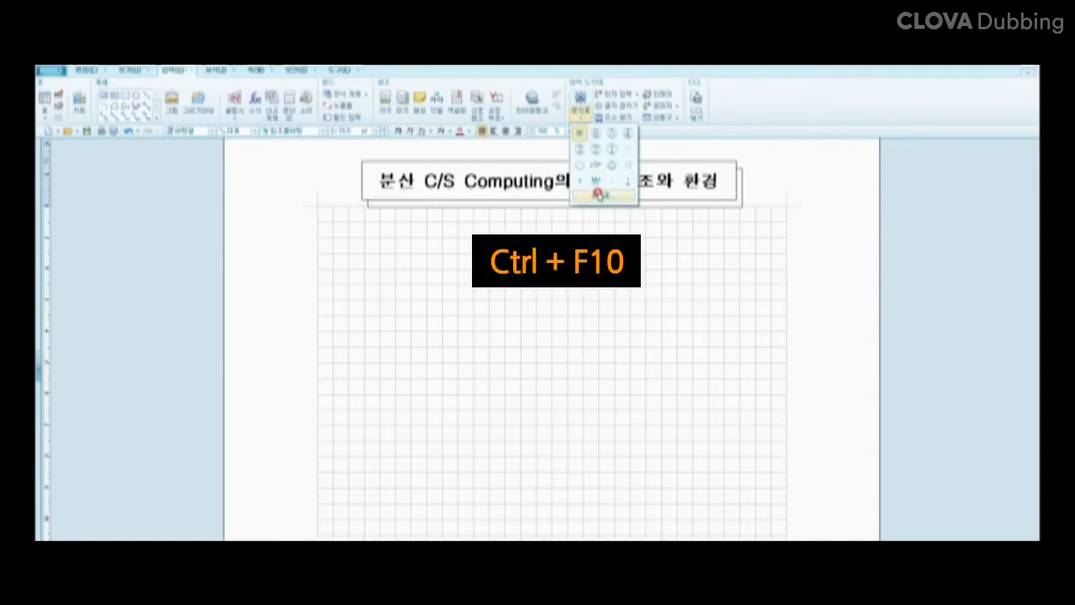
click(340, 257)
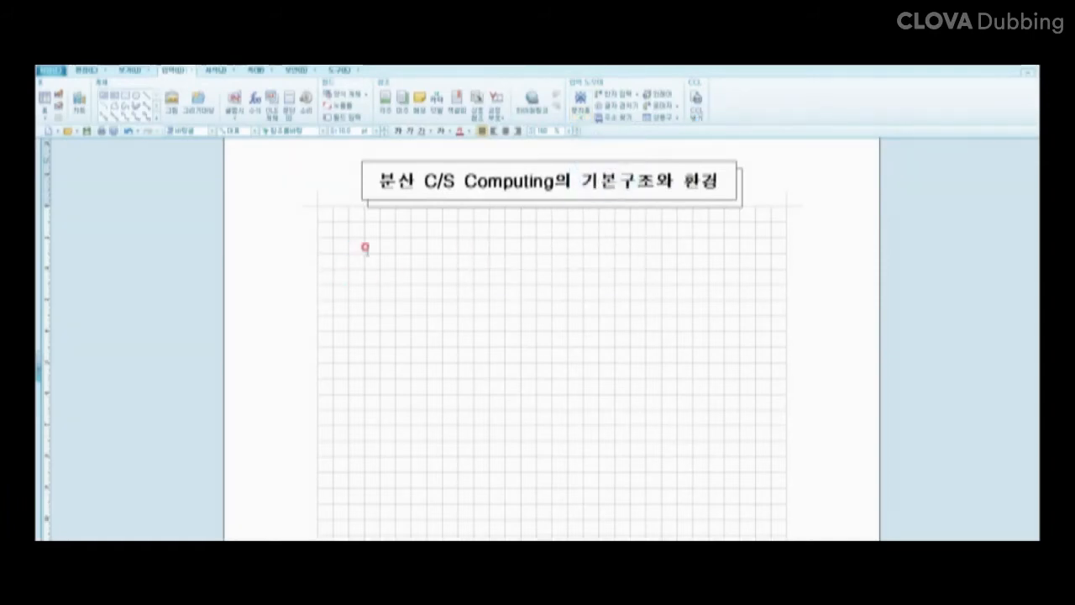
key(ctrl+F10)
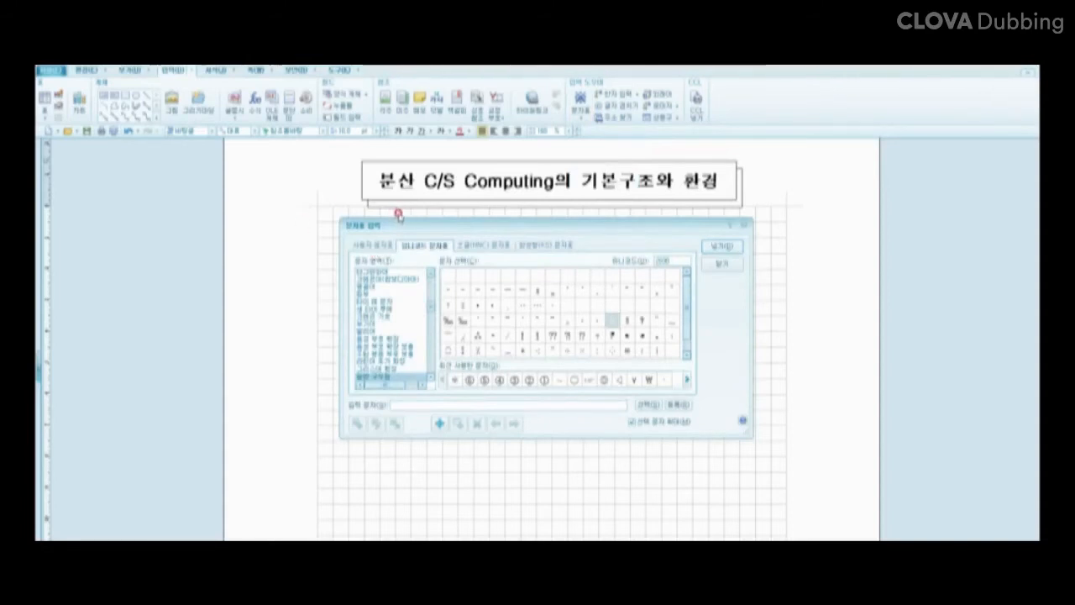
click(389, 245)
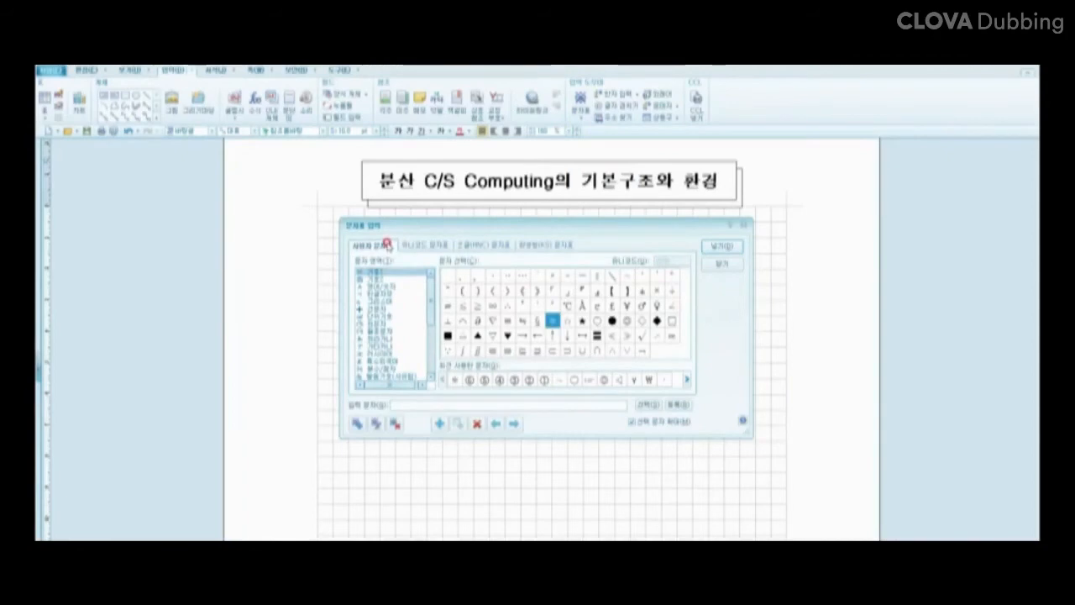
click(626, 320)
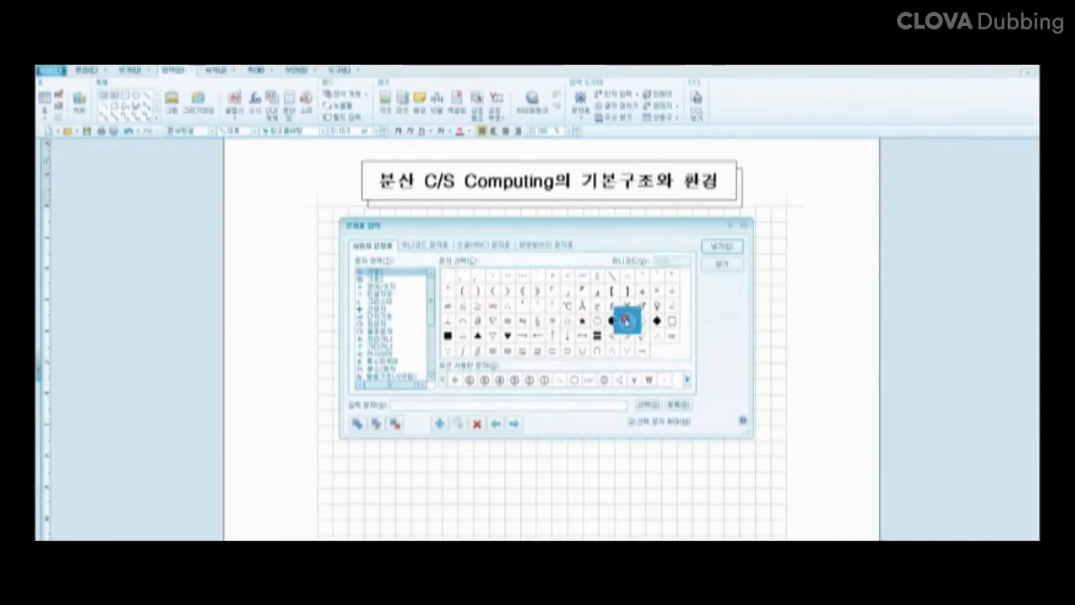
click(719, 247)
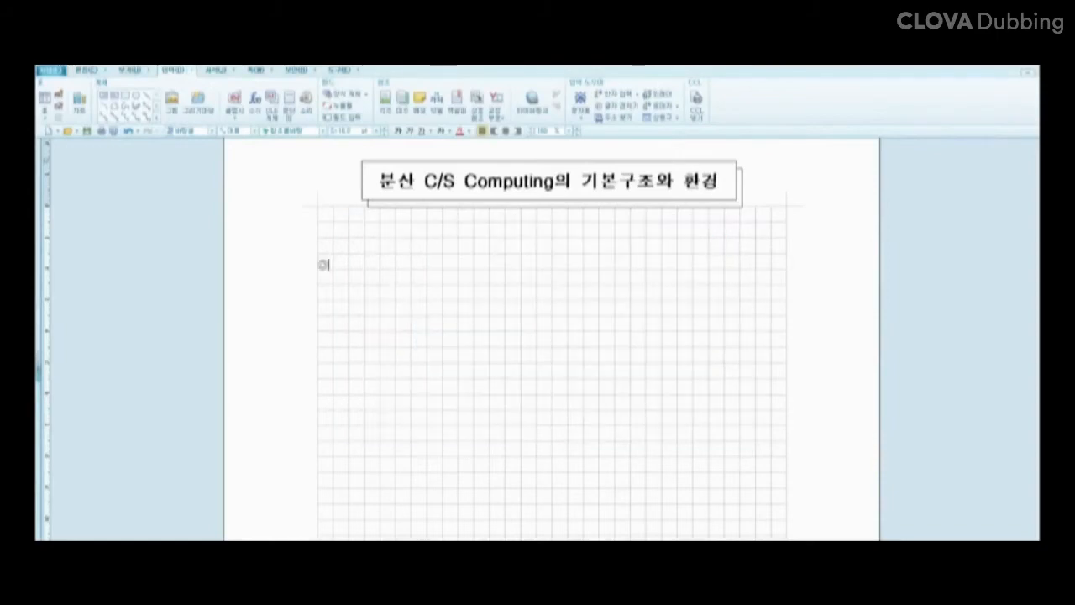
Step: Change the font of the heading 'C/S 시스템 구축 전략' and underline it
click(446, 314)
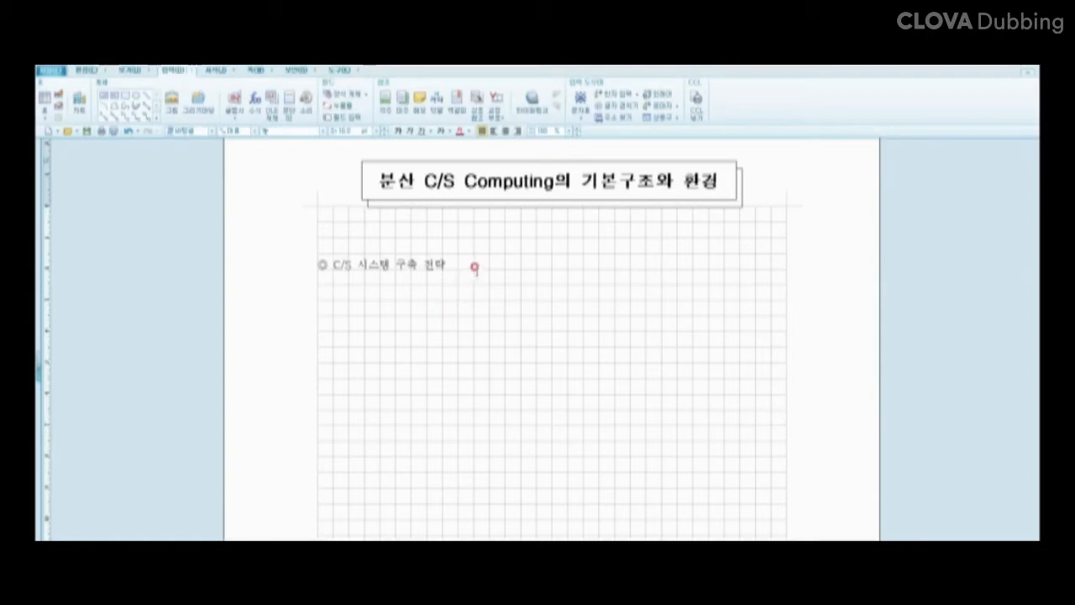
drag(461, 269, 329, 267)
click(322, 134)
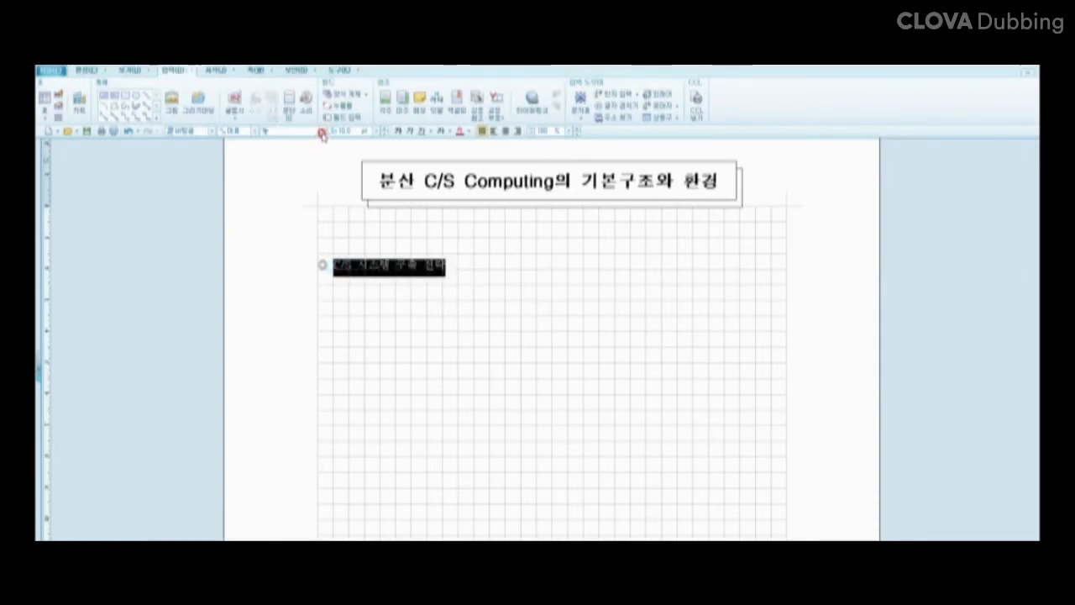
click(315, 160)
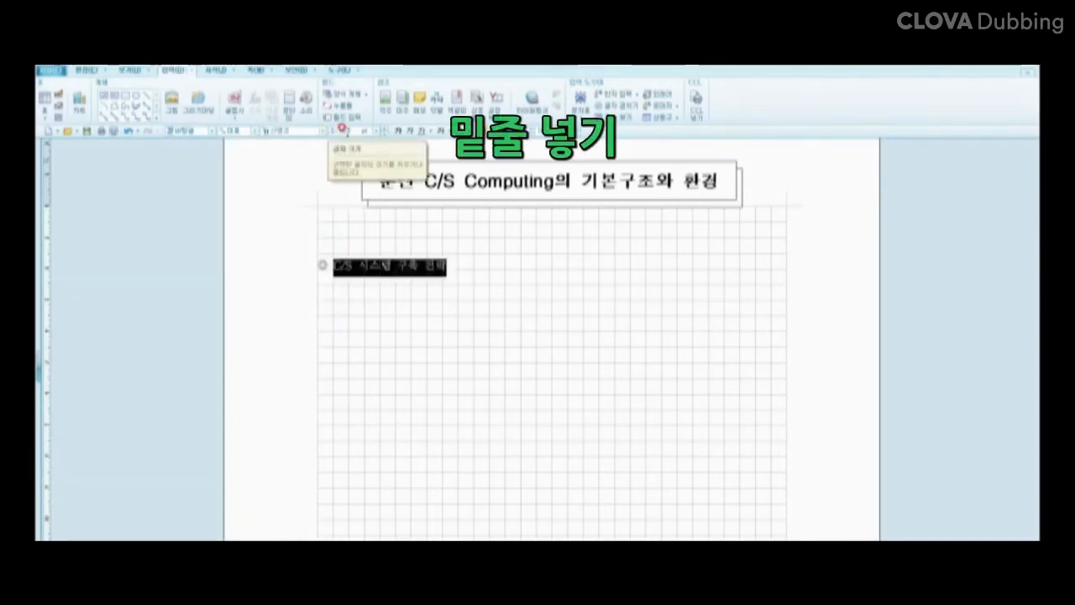
click(418, 132)
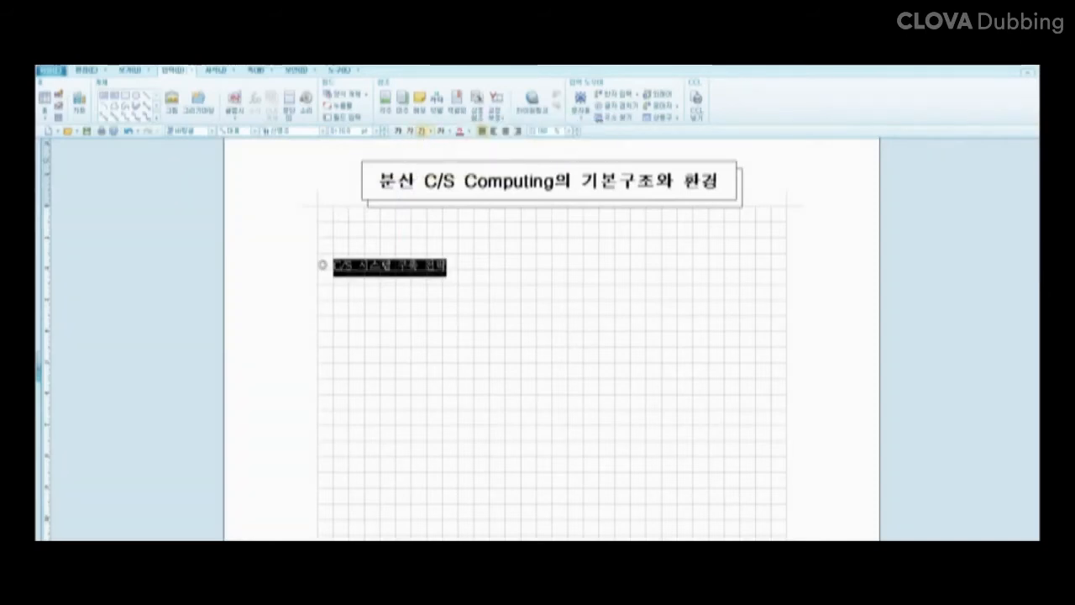
click(369, 337)
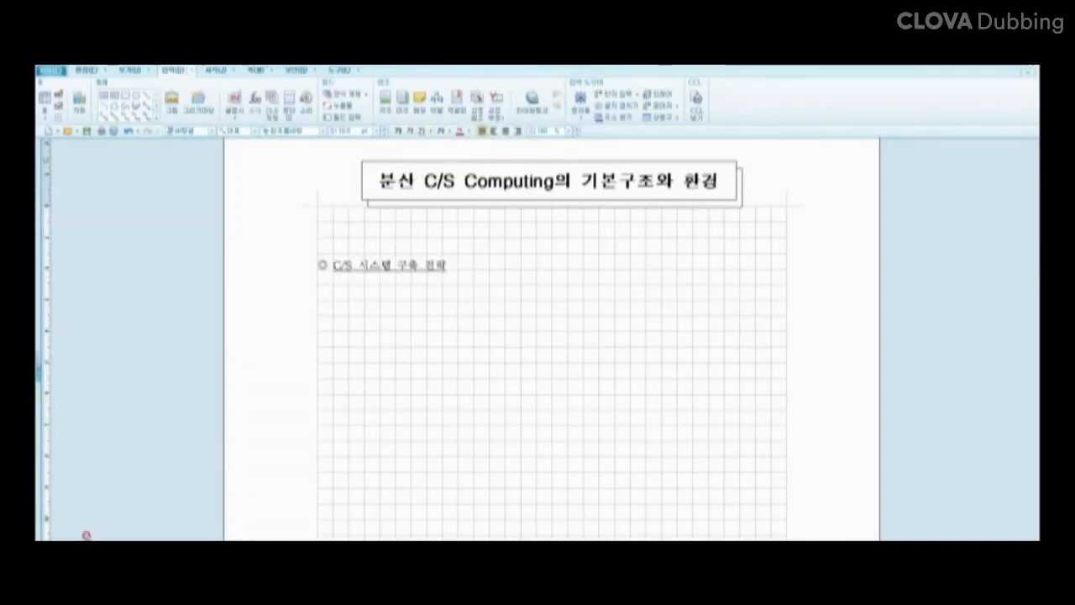
Step: Paste the bulleted 호스트컴퓨팅 and 분산 C/S Computing lines and replace the first bullet symbol
text(· 호스트컴퓨팅 - 한 프로세스는 하나의 호스트 컴퓨터만을 이용하여 처리됨 · 분산 C/S Computing - 한 프로세스가 2개 이상의 컴퓨터 자원을 이용하여 처리됨)
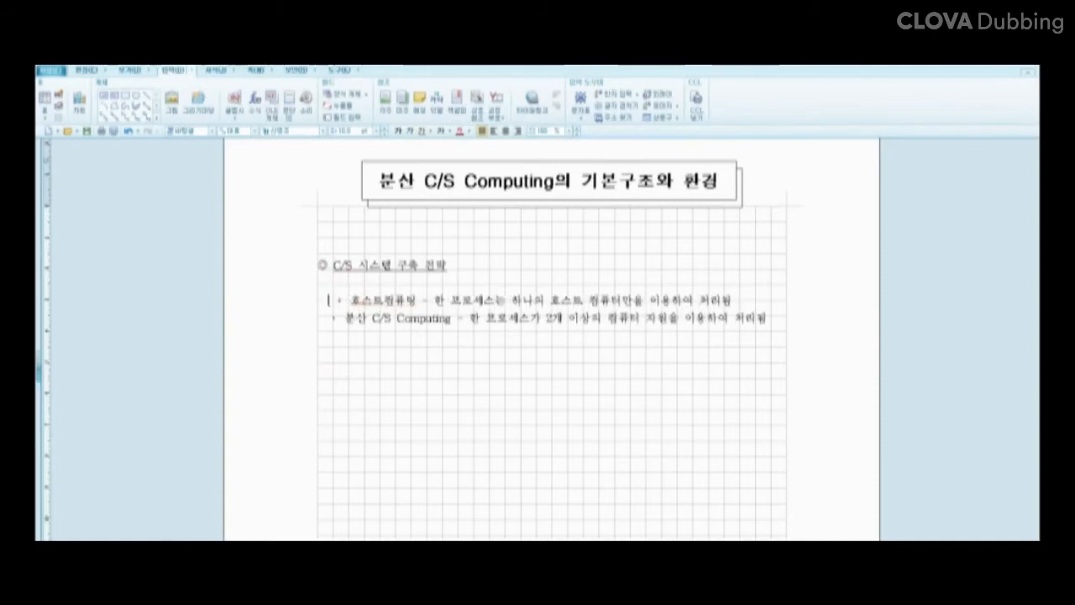
key(BackSpace)
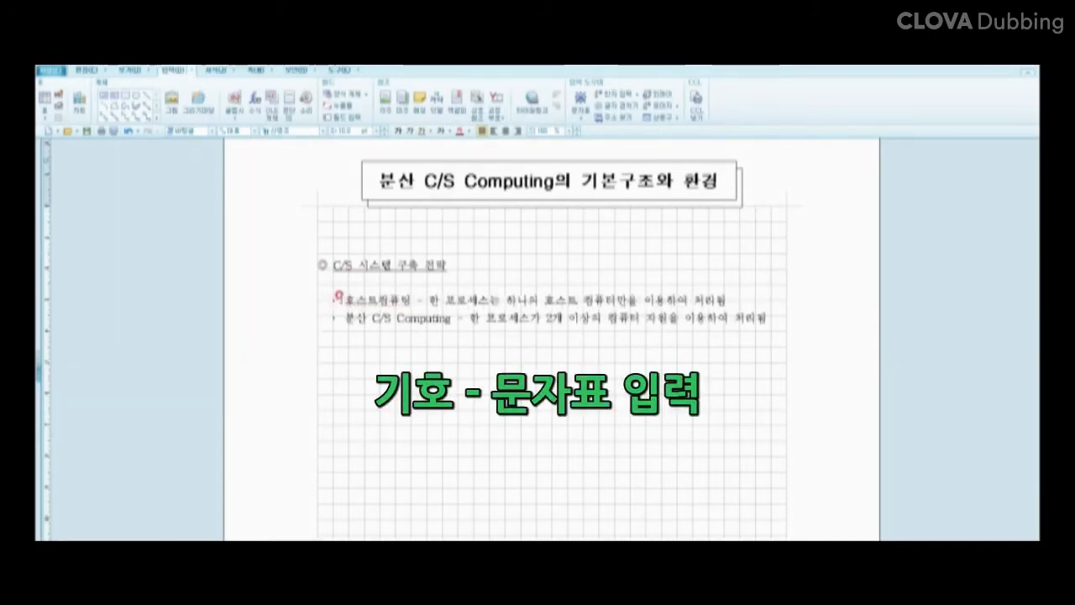
drag(339, 298, 331, 299)
key(ctrl+F10)
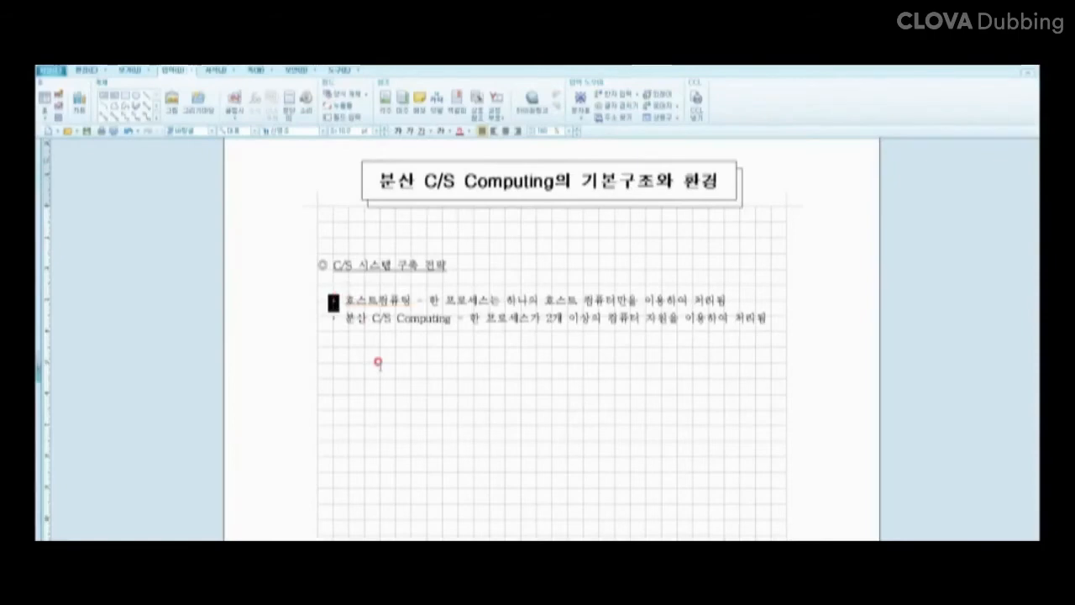
click(501, 307)
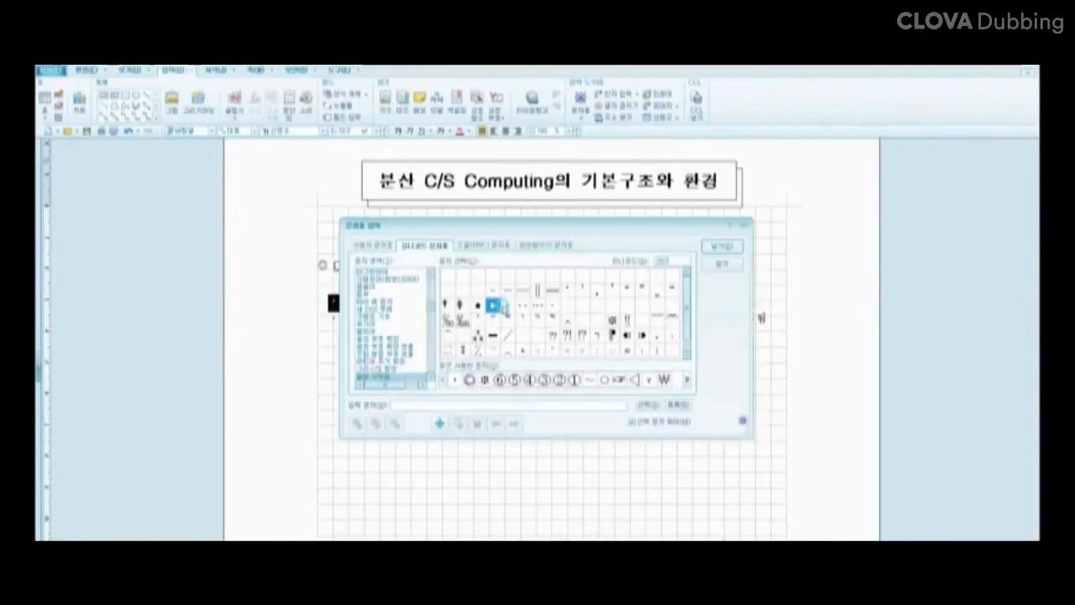
click(504, 307)
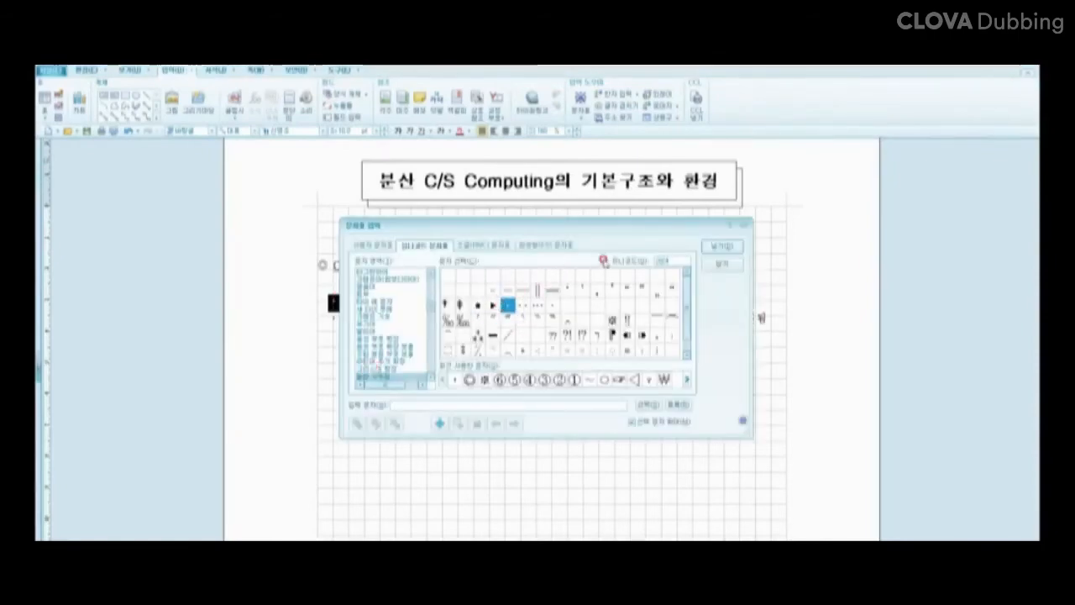
click(724, 247)
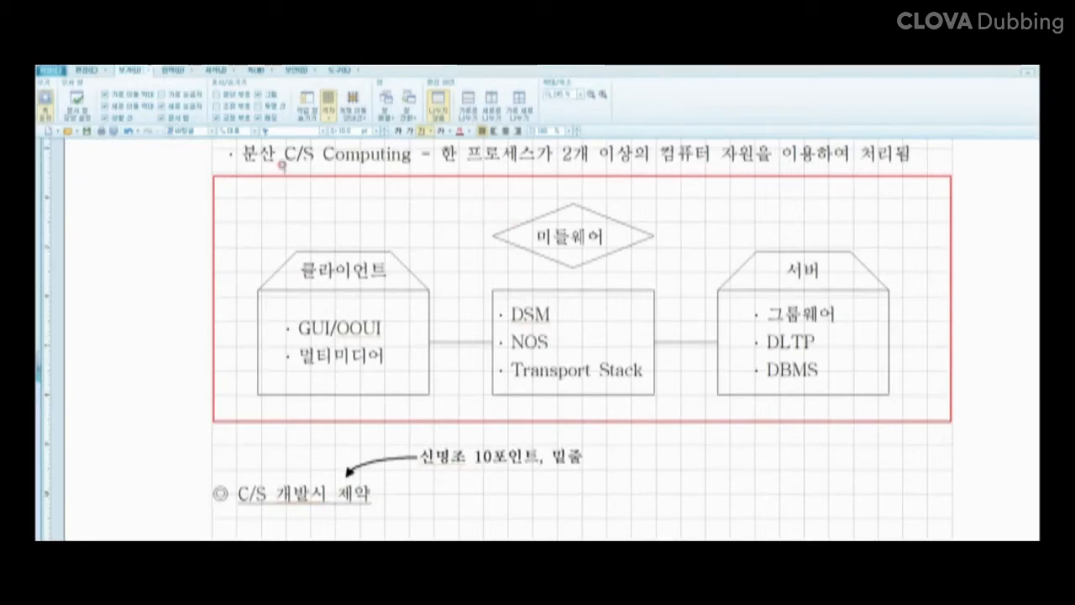
click(84, 72)
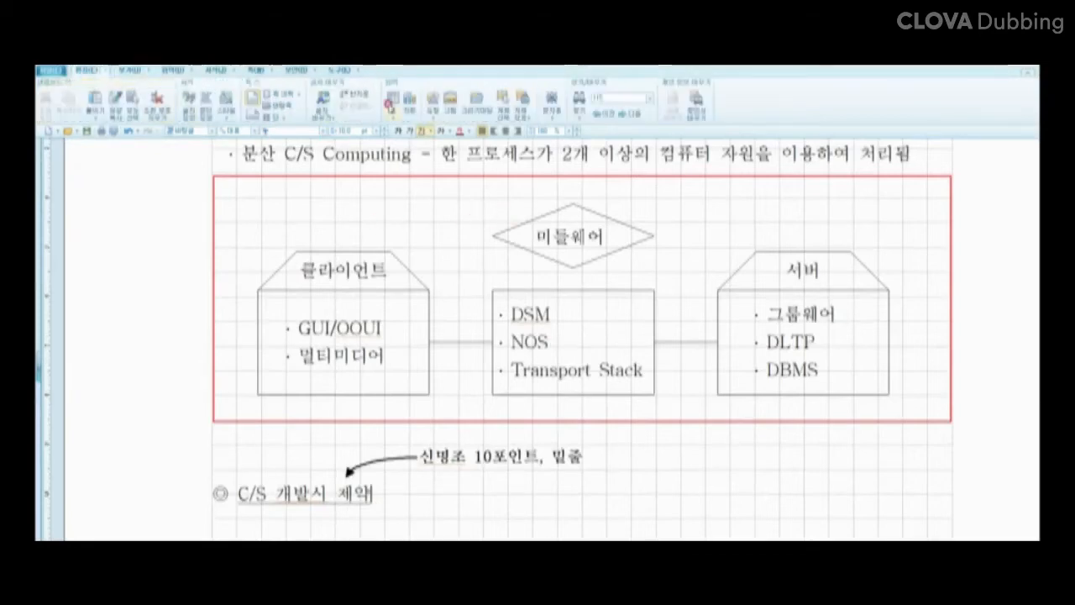
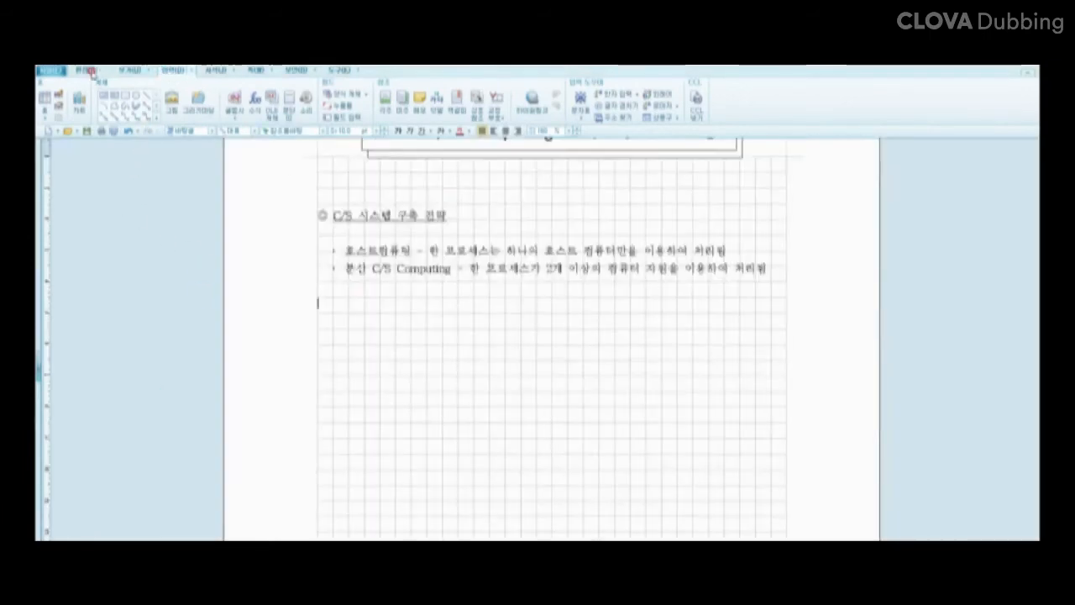
Step: Switch to the 편집 ribbon tab
click(87, 70)
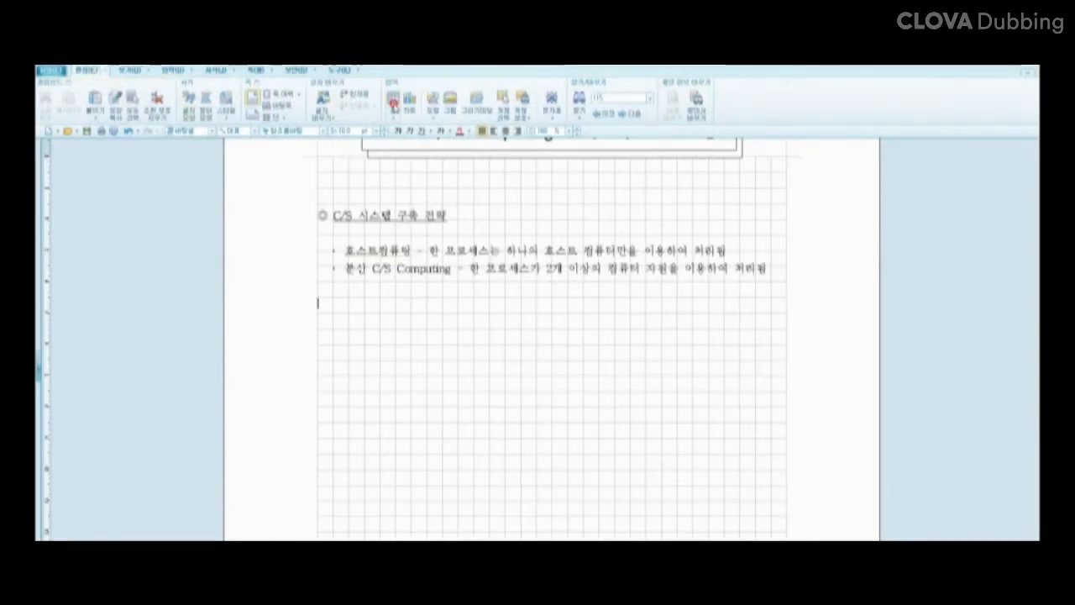
Step: Create a table with 줄 수 8 and 칸 수 16 through 표 만들기
click(392, 99)
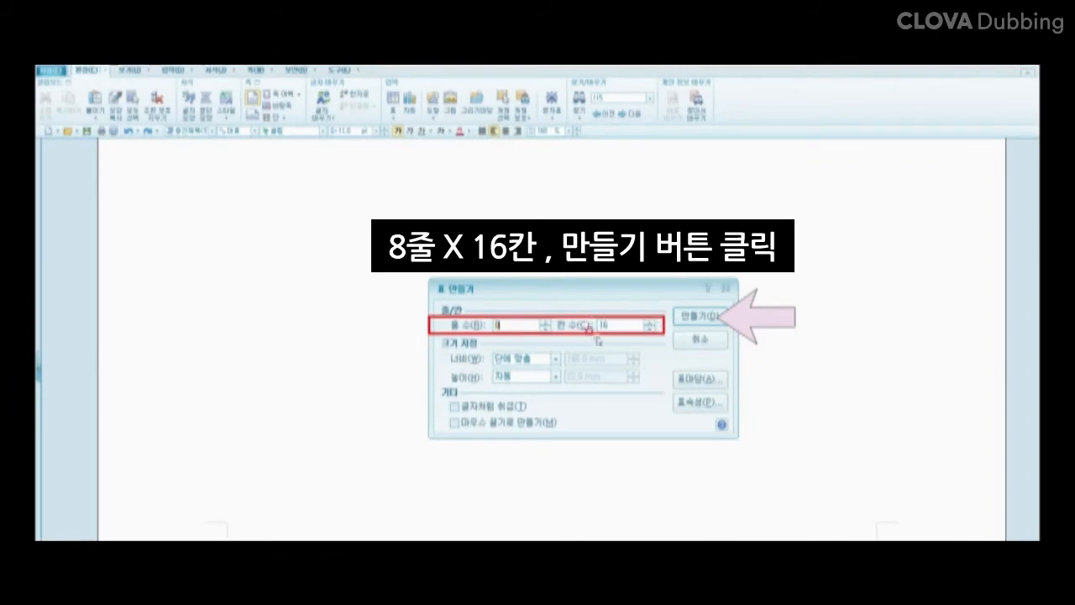
click(696, 316)
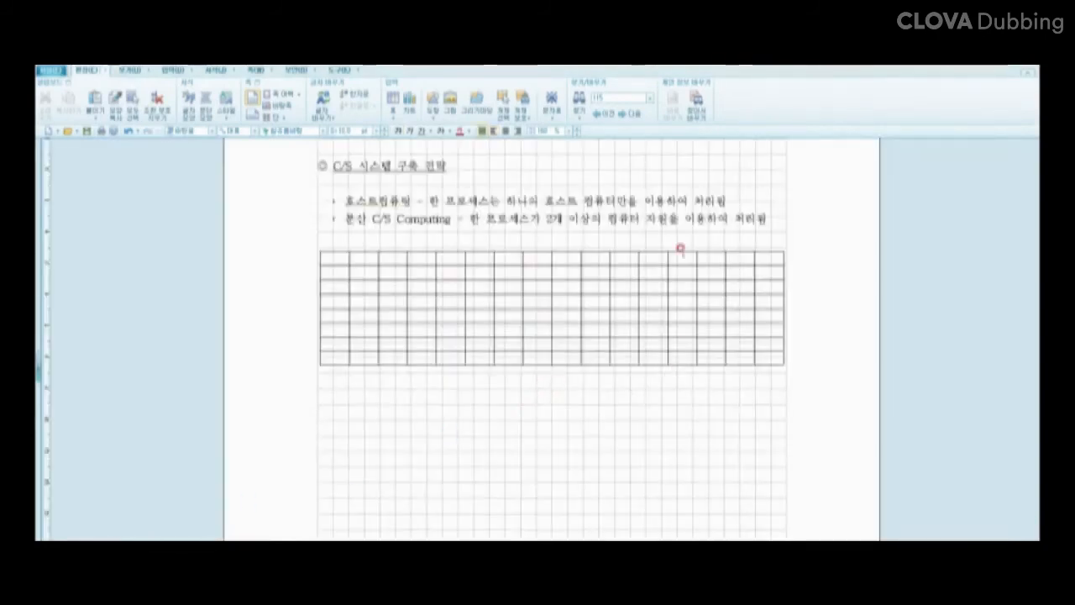
click(577, 361)
click(576, 361)
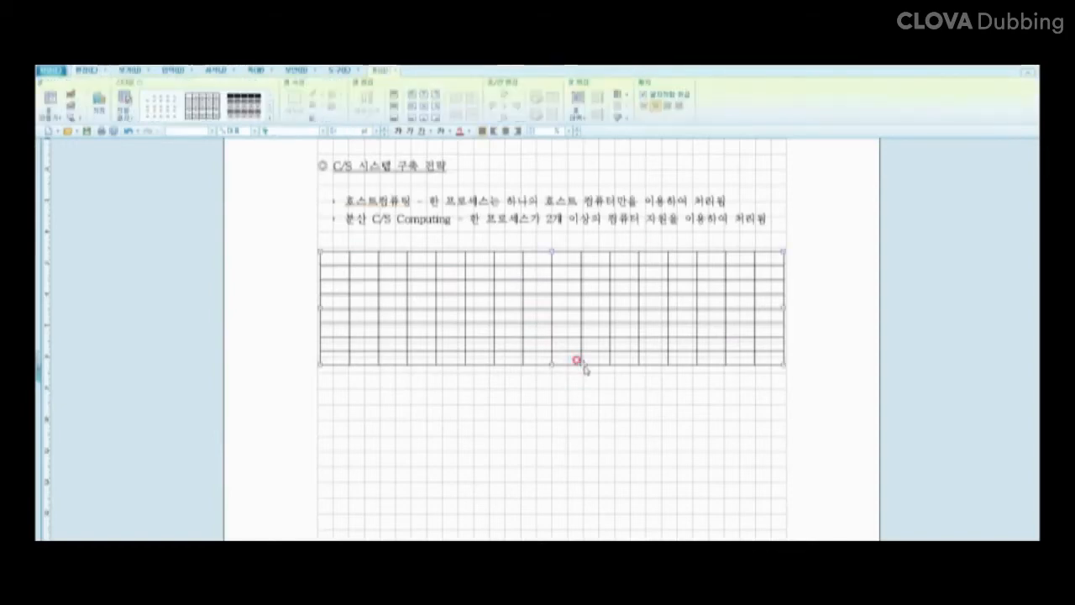
double_click(583, 367)
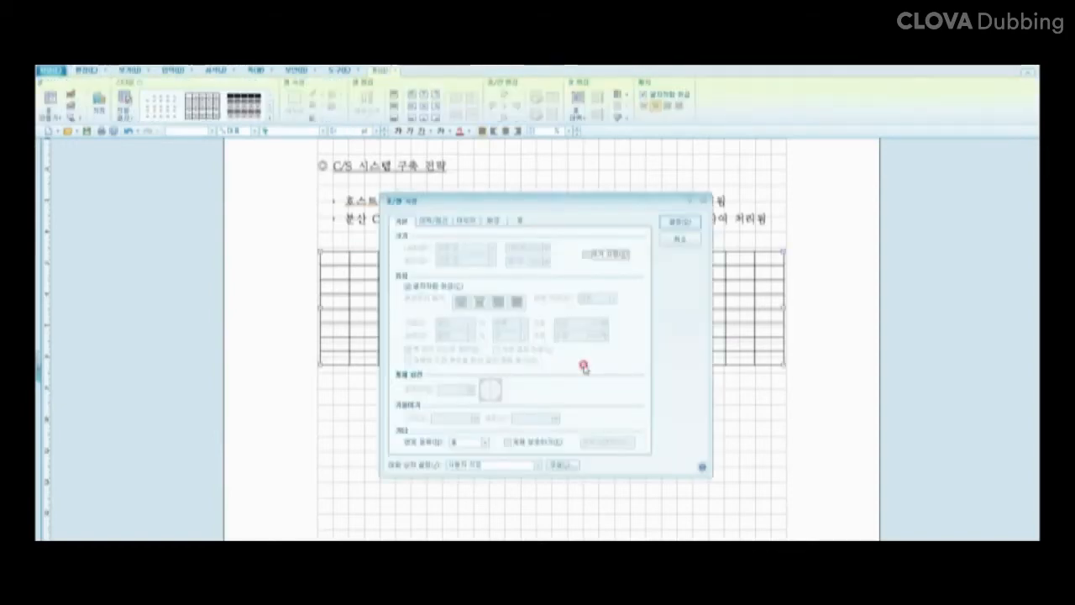
click(409, 287)
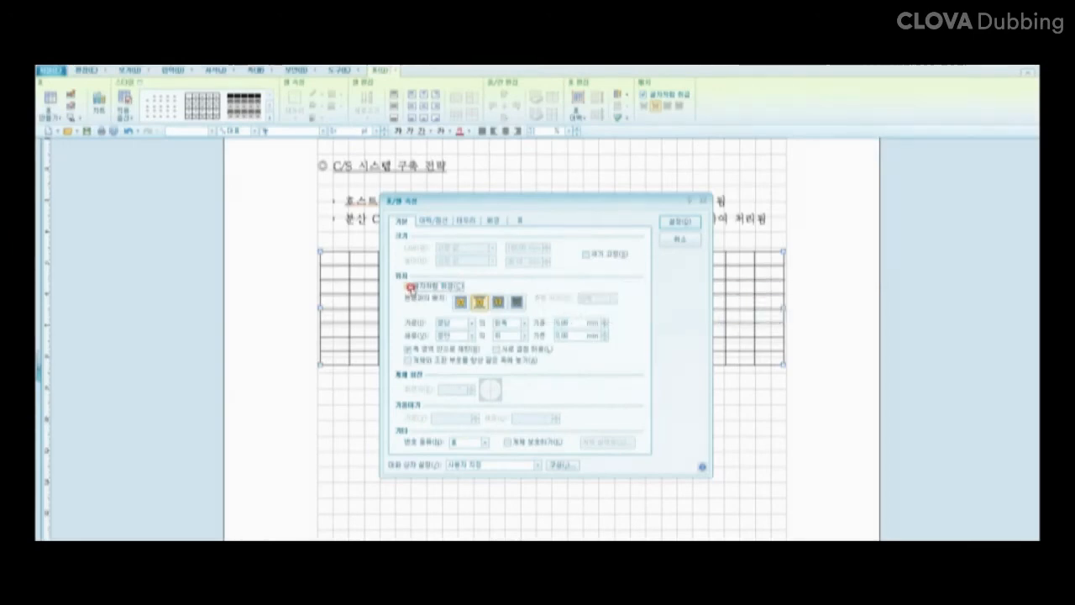
click(410, 287)
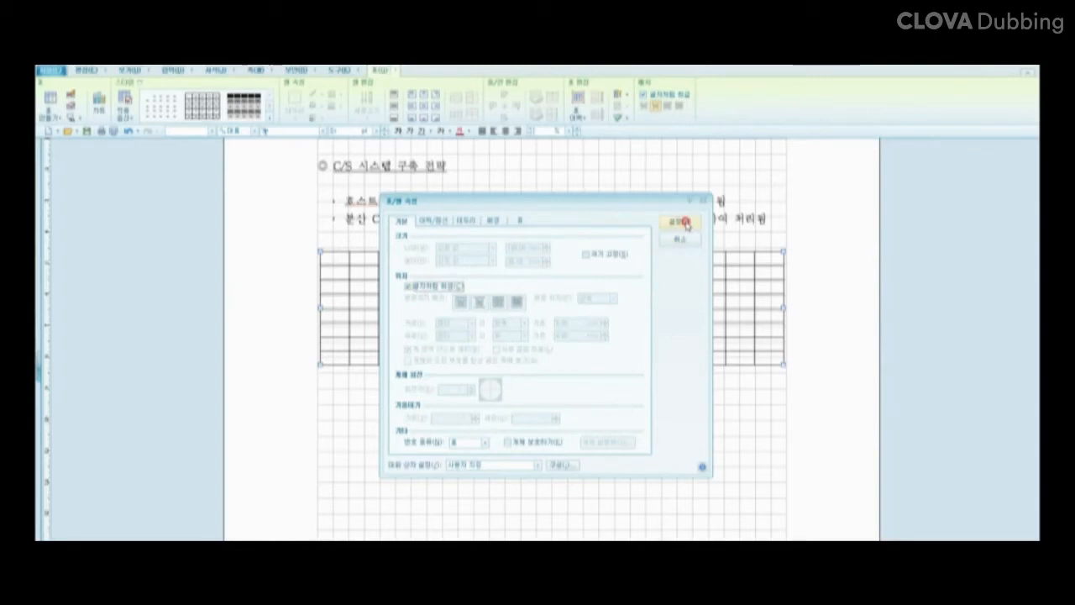
click(685, 223)
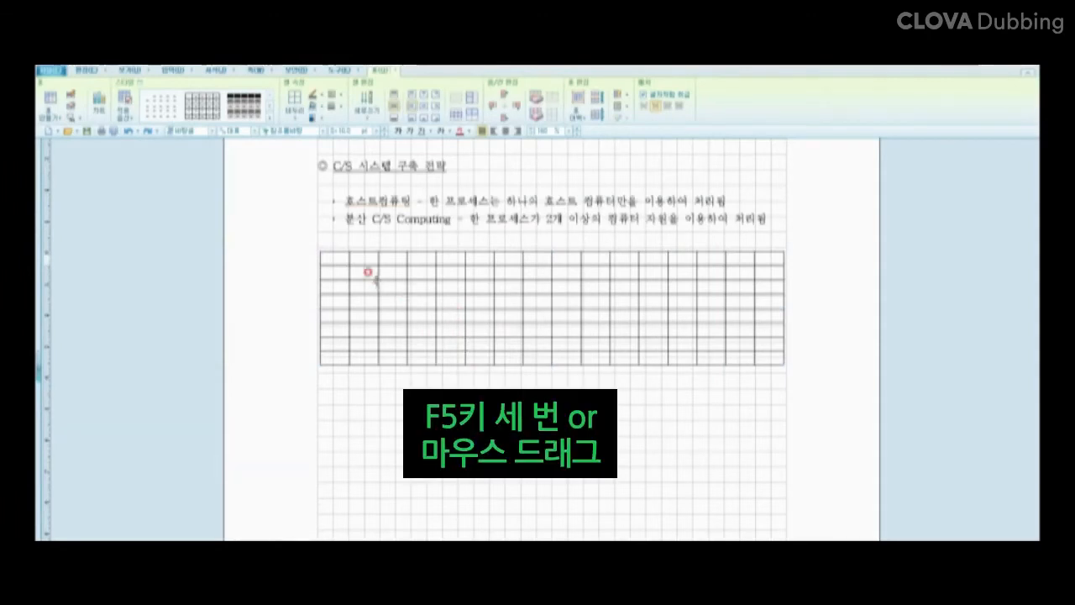
Step: Select every cell of the 8×16 table and set all borders to 없음 (no line)
click(344, 258)
key(F5)
key(F5)
key(F5)
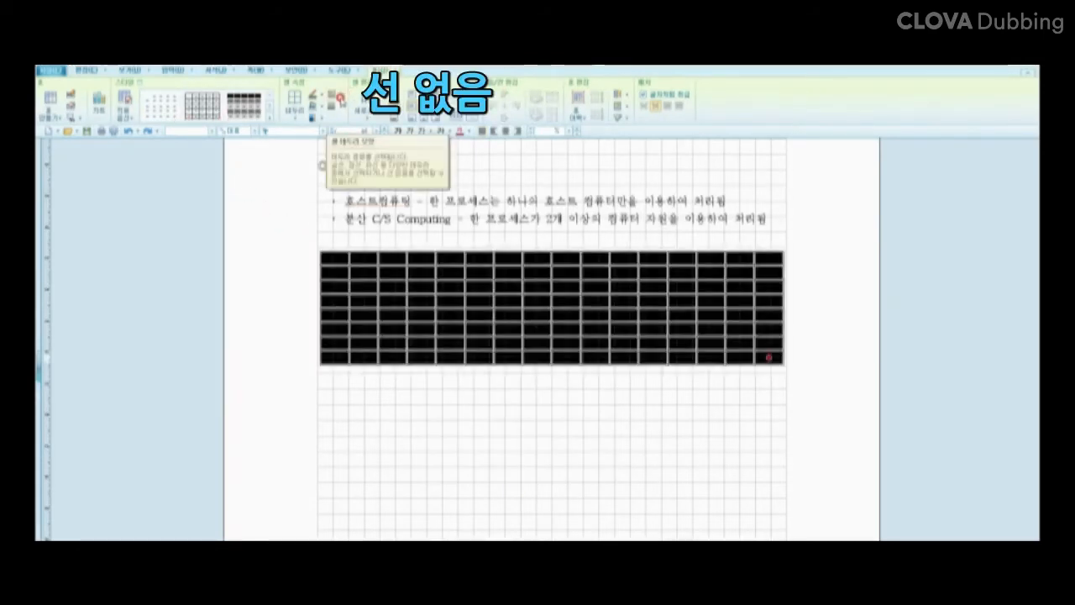
click(336, 95)
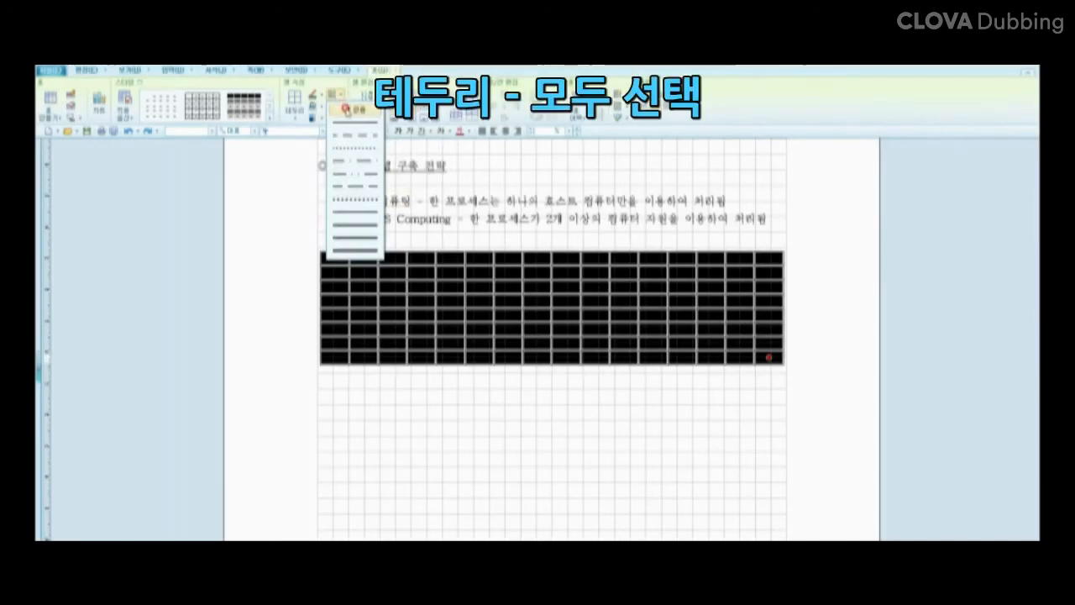
click(347, 111)
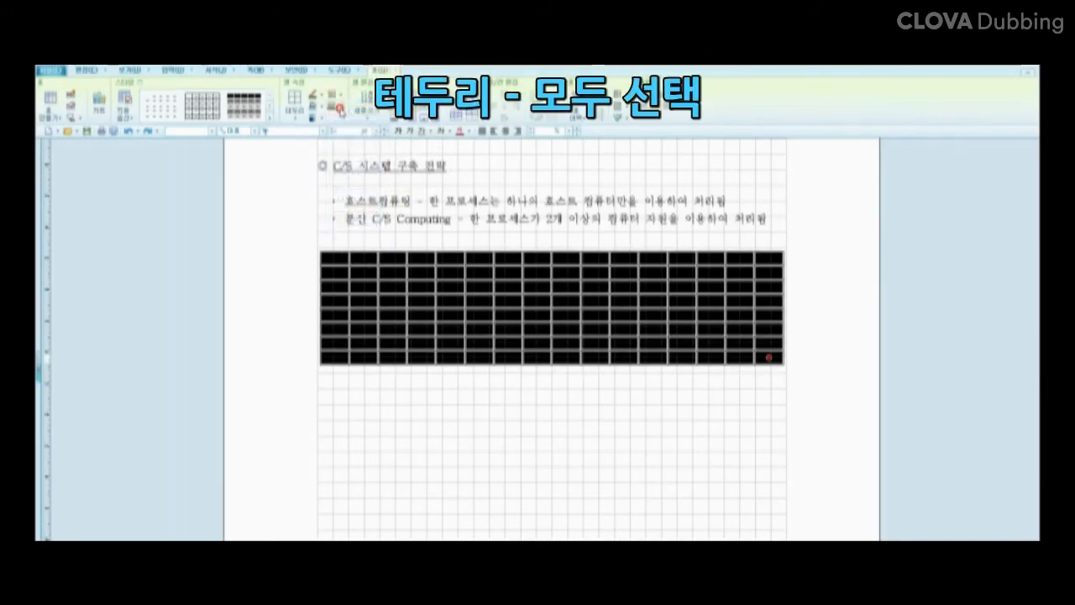
click(293, 116)
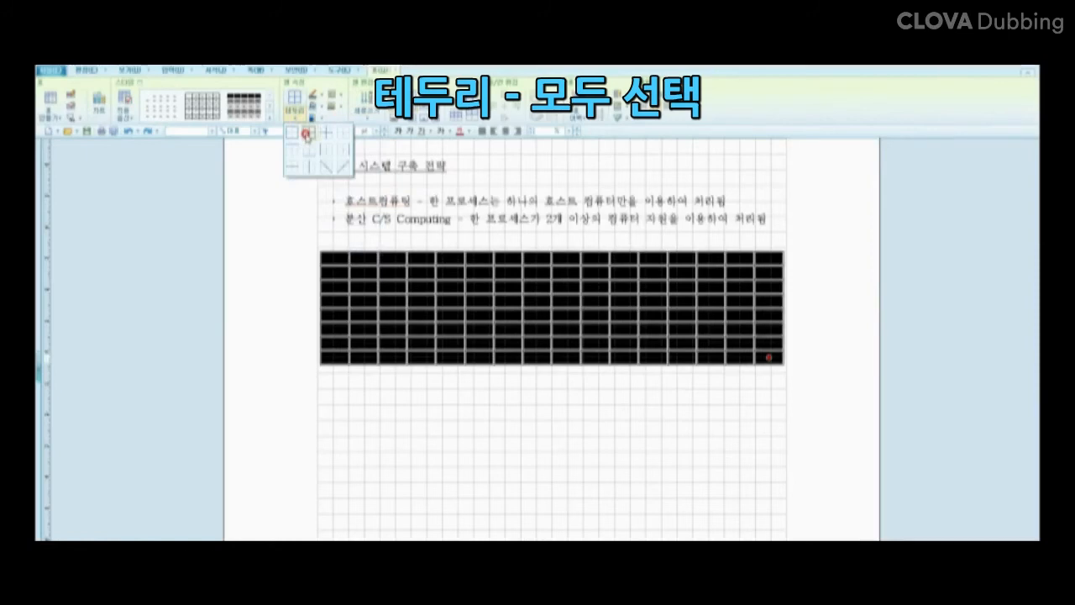
click(306, 134)
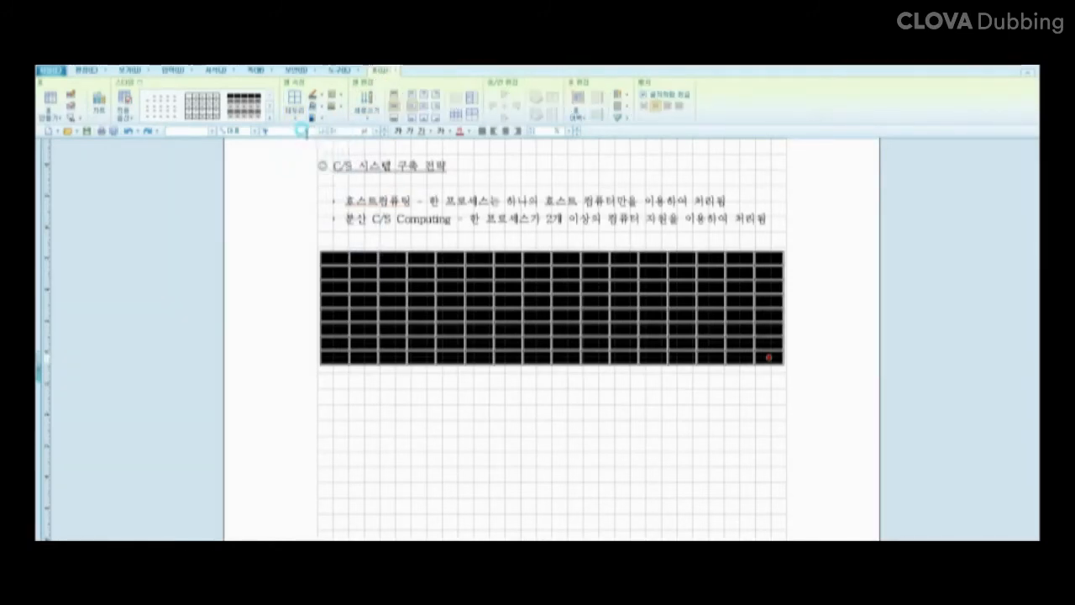
click(323, 433)
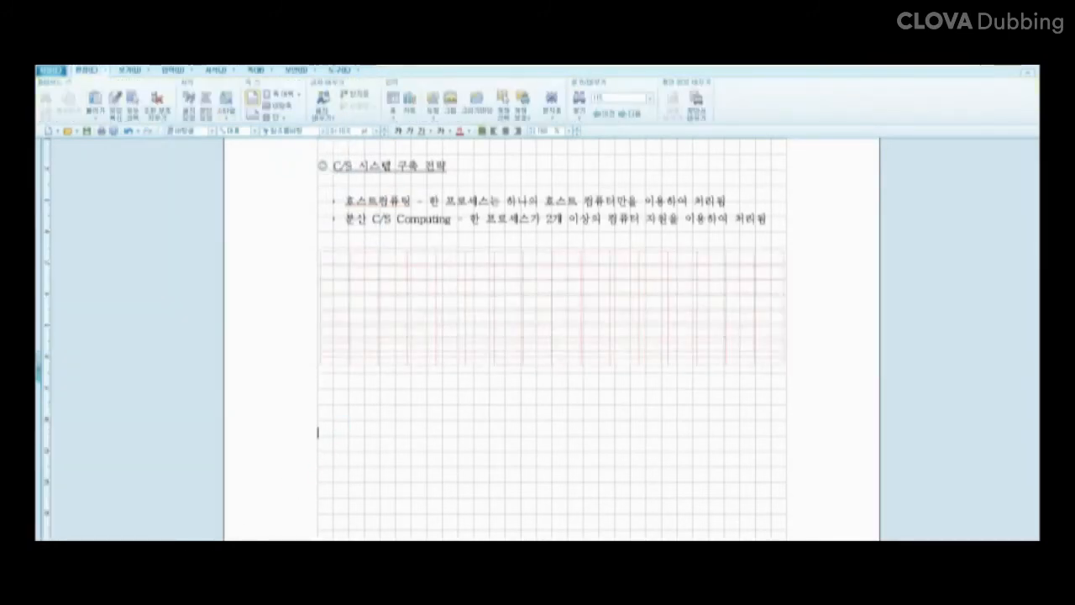
click(129, 71)
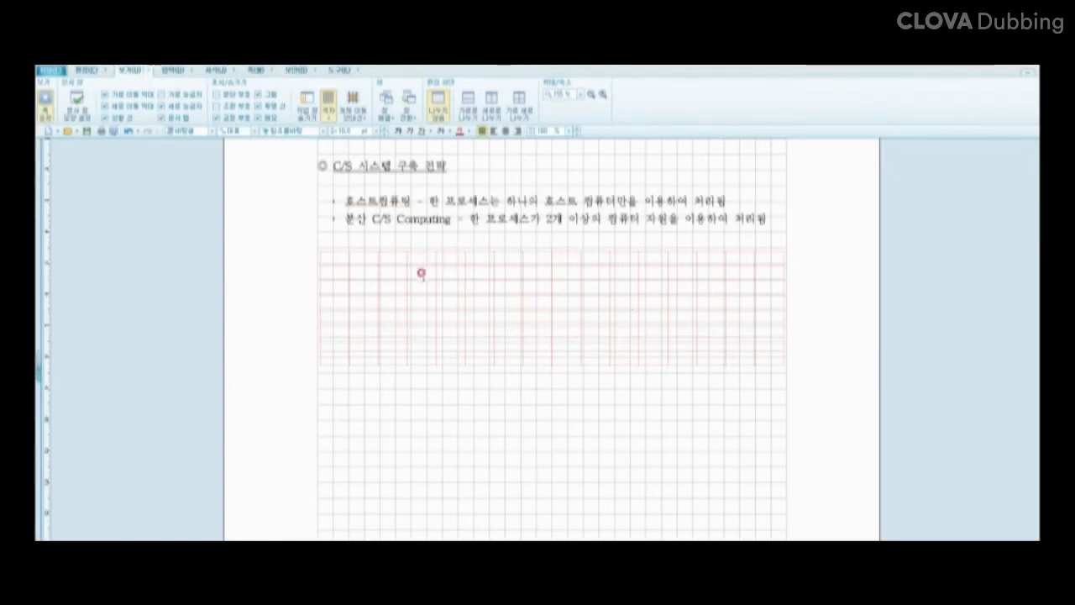
click(257, 106)
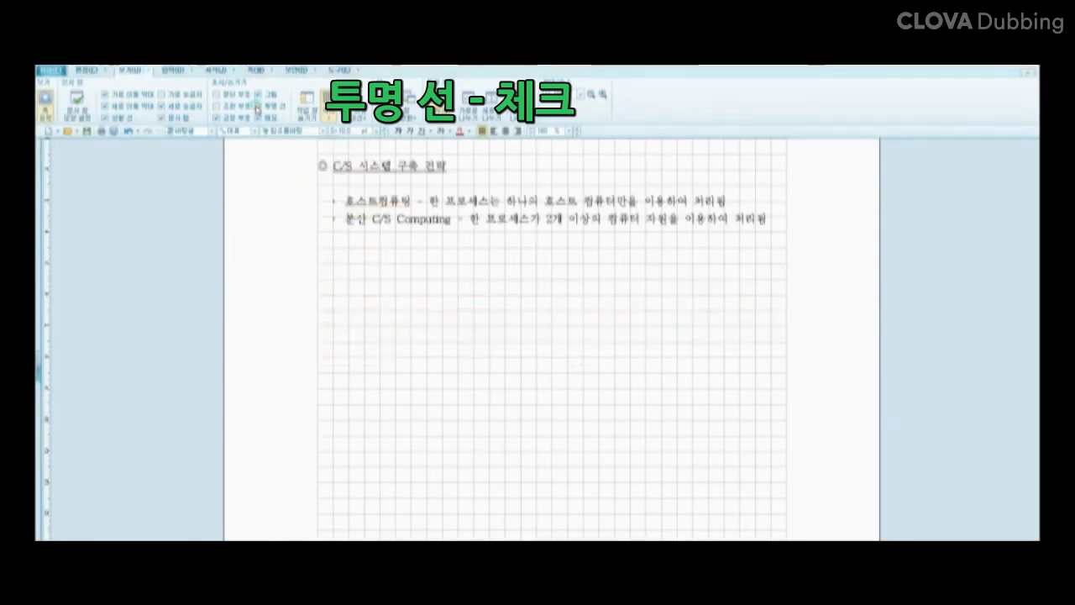
click(256, 107)
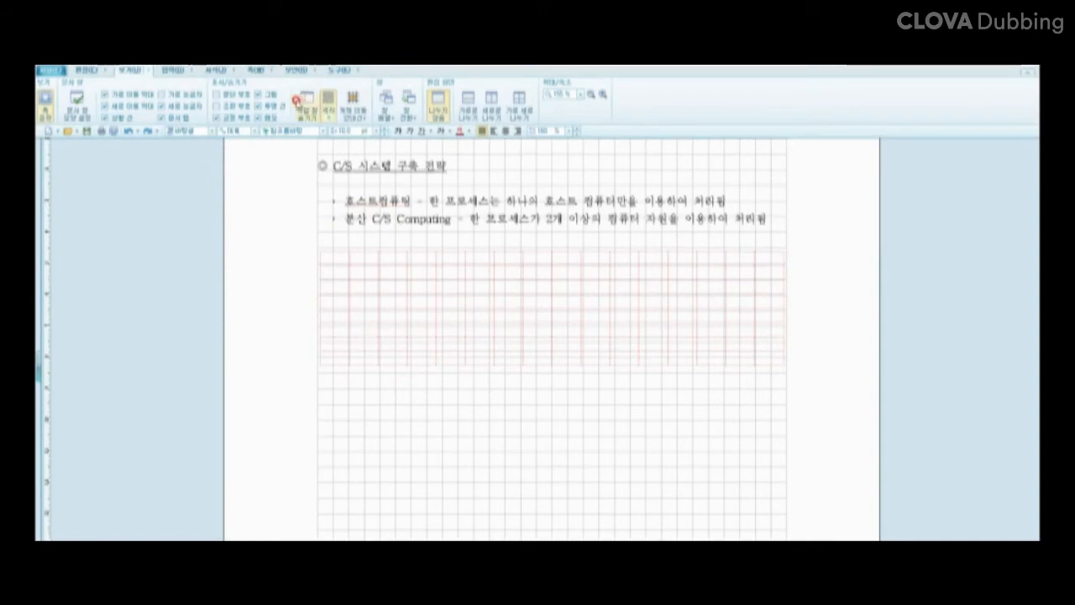
Step: Choose a solid line and outline the left 4-column by 5-row cell block
click(357, 252)
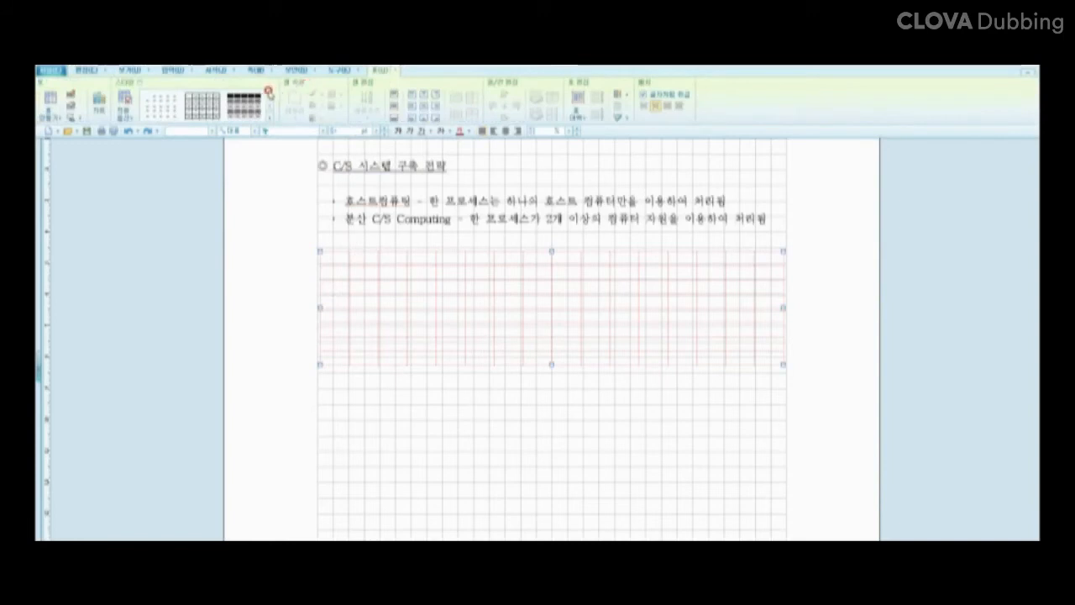
click(359, 264)
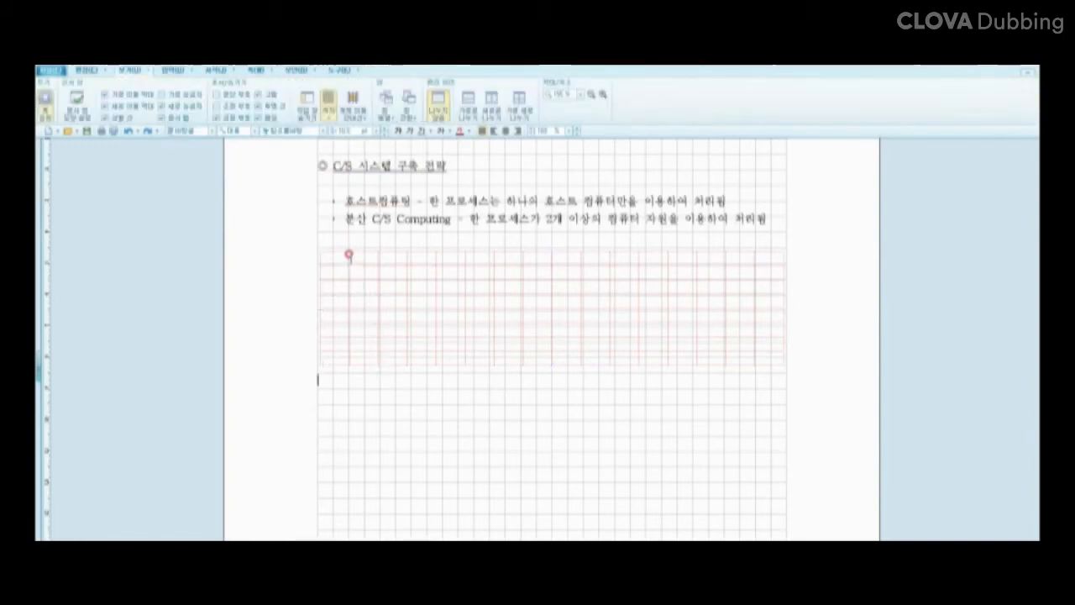
click(338, 95)
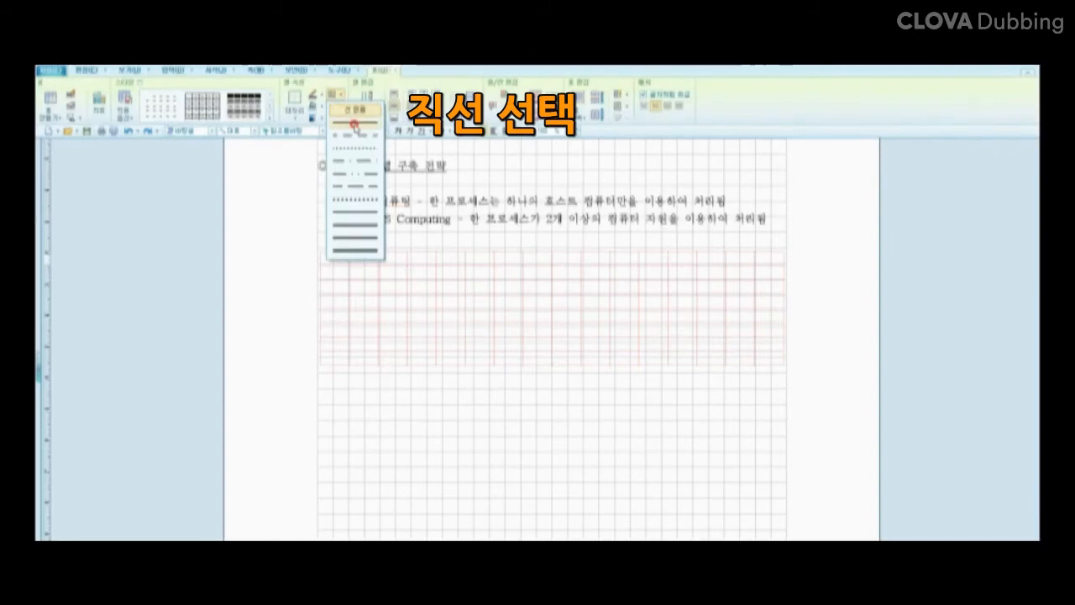
click(354, 125)
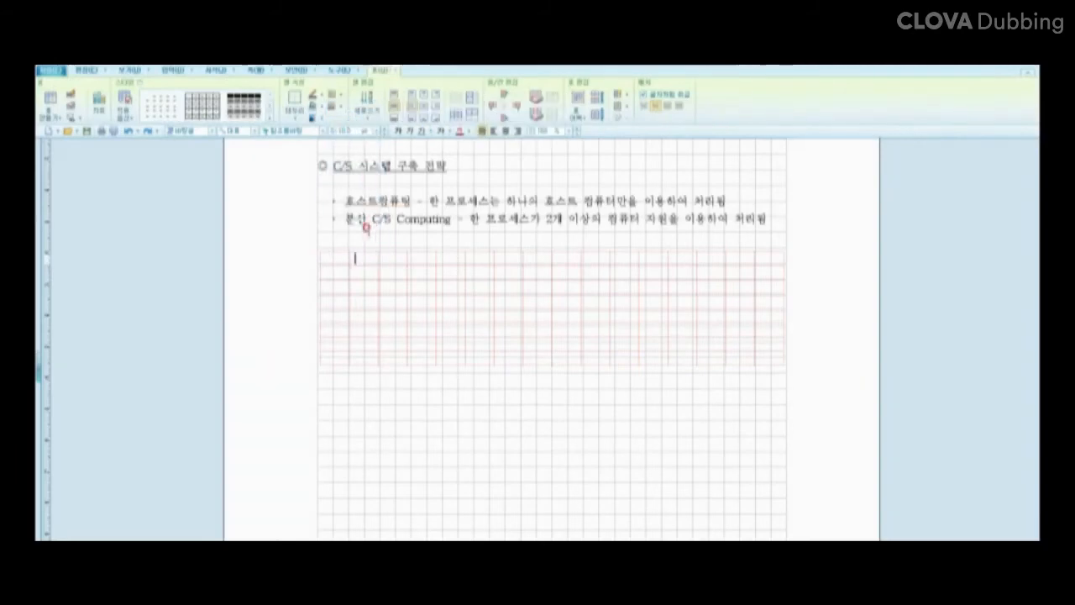
drag(339, 296, 427, 357)
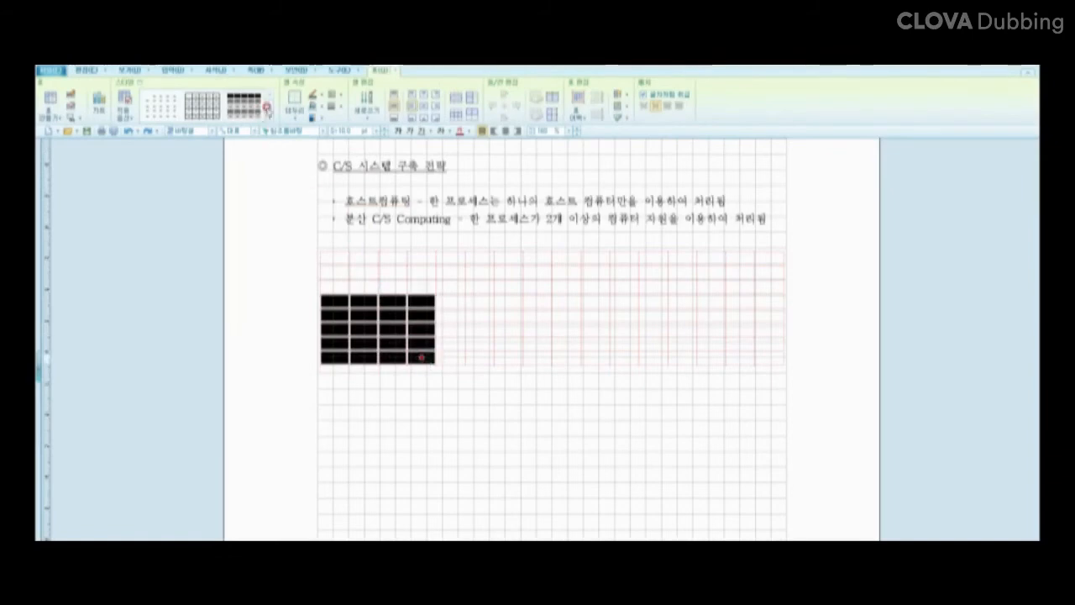
click(294, 117)
click(305, 133)
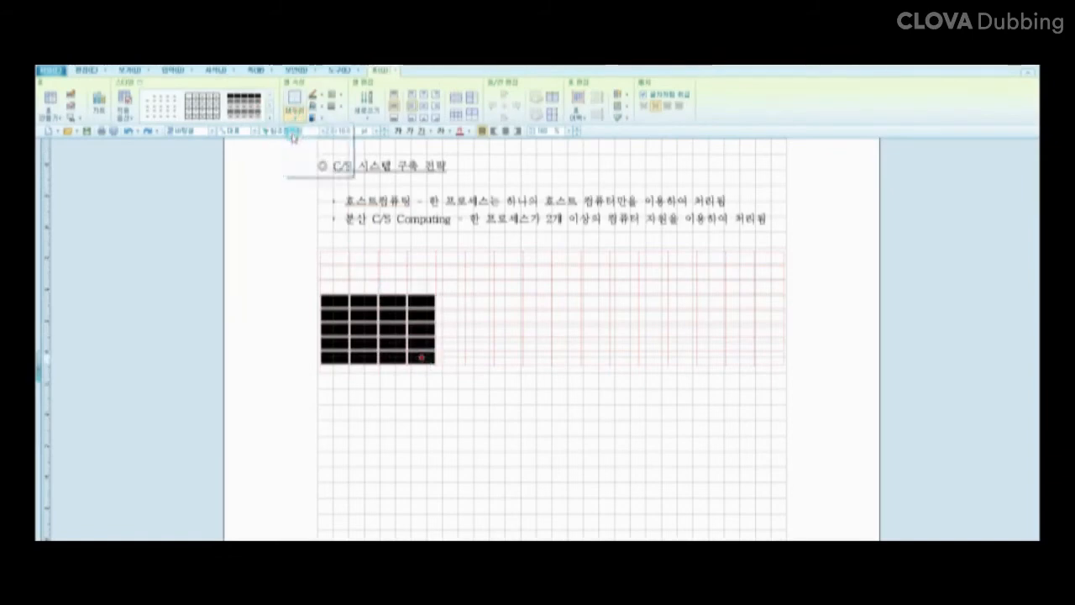
Step: Outline matching cell blocks for the middle and right boxes
drag(493, 297, 591, 355)
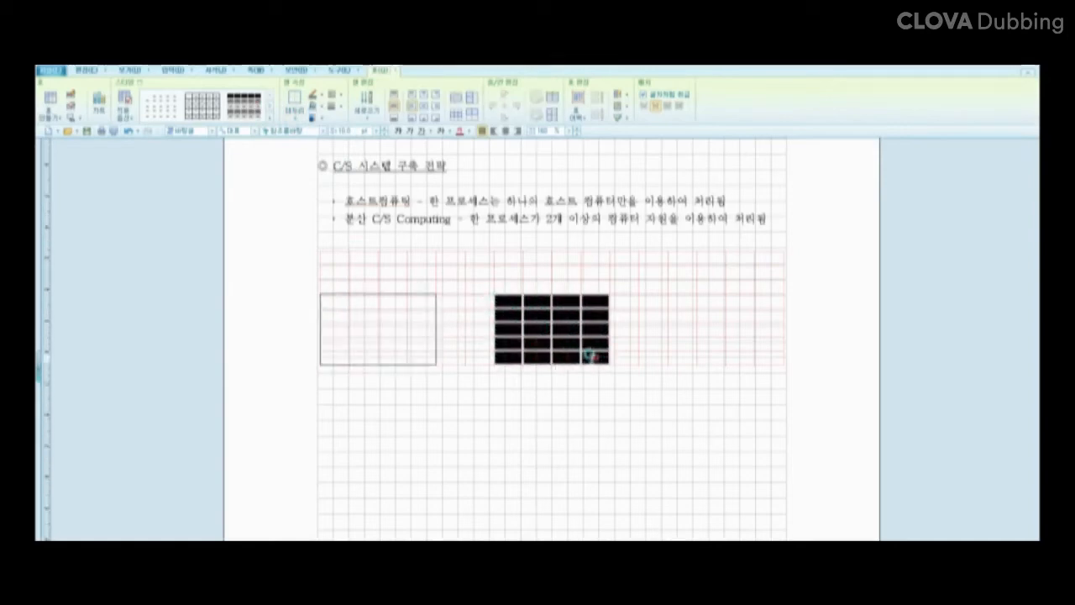
click(294, 99)
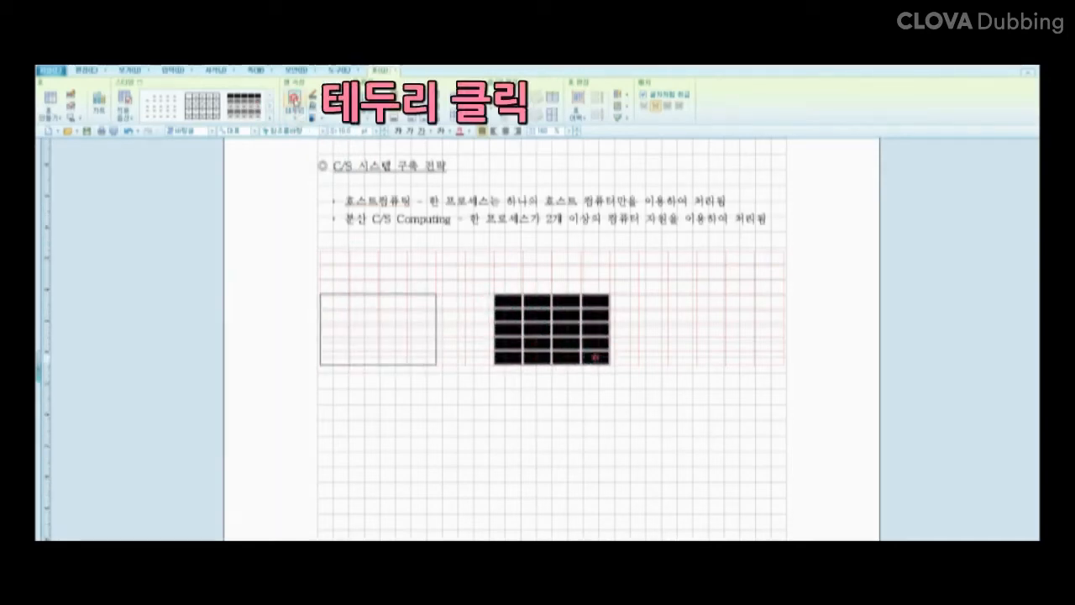
drag(670, 296, 769, 357)
click(296, 99)
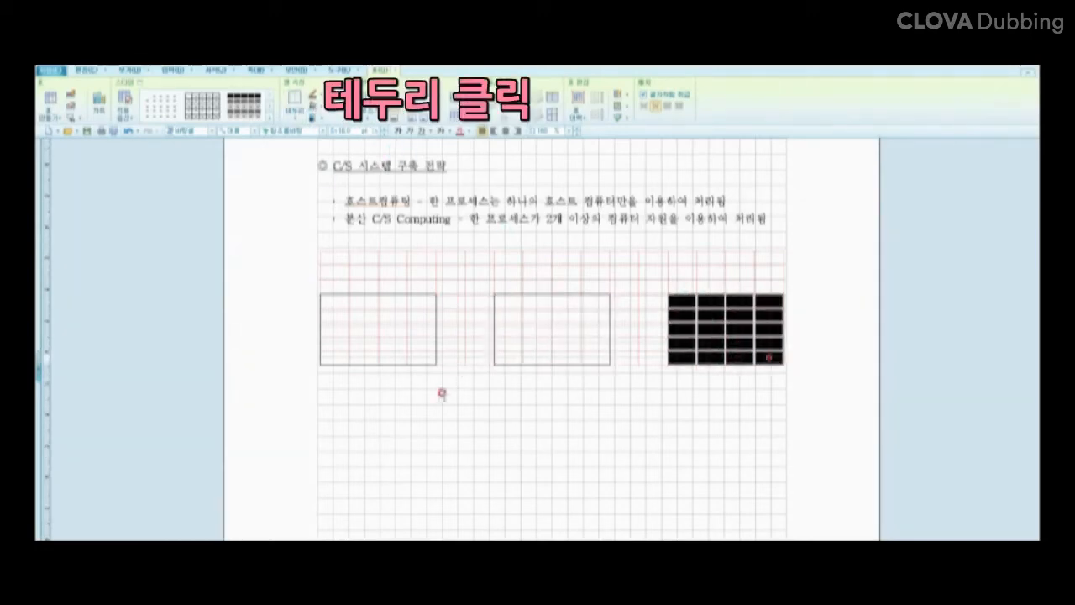
click(439, 390)
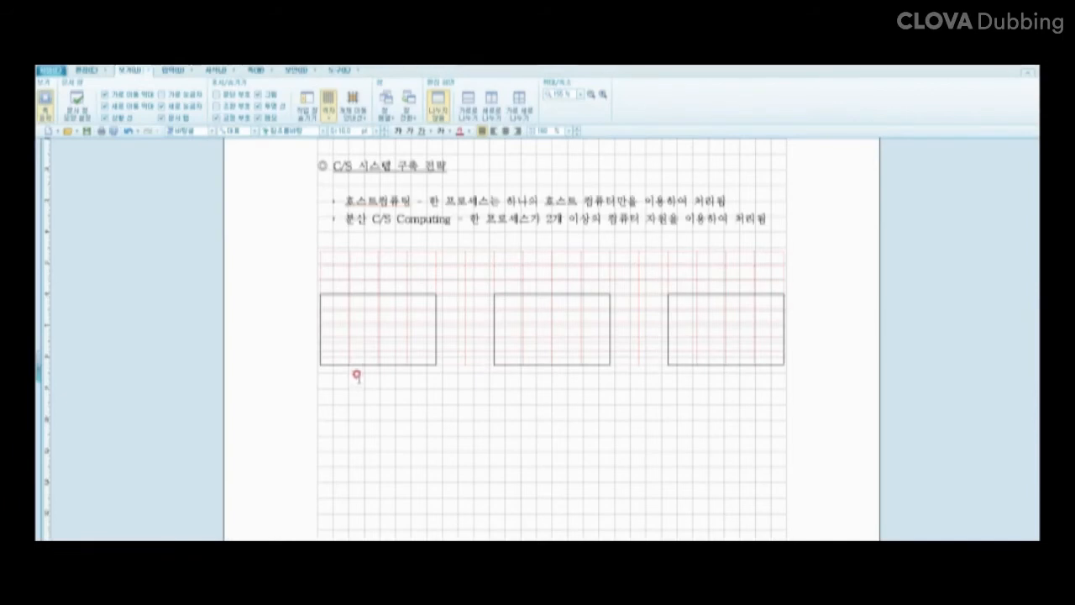
Step: Merge the stacked corner cells above the left and right boxes
drag(330, 284, 334, 272)
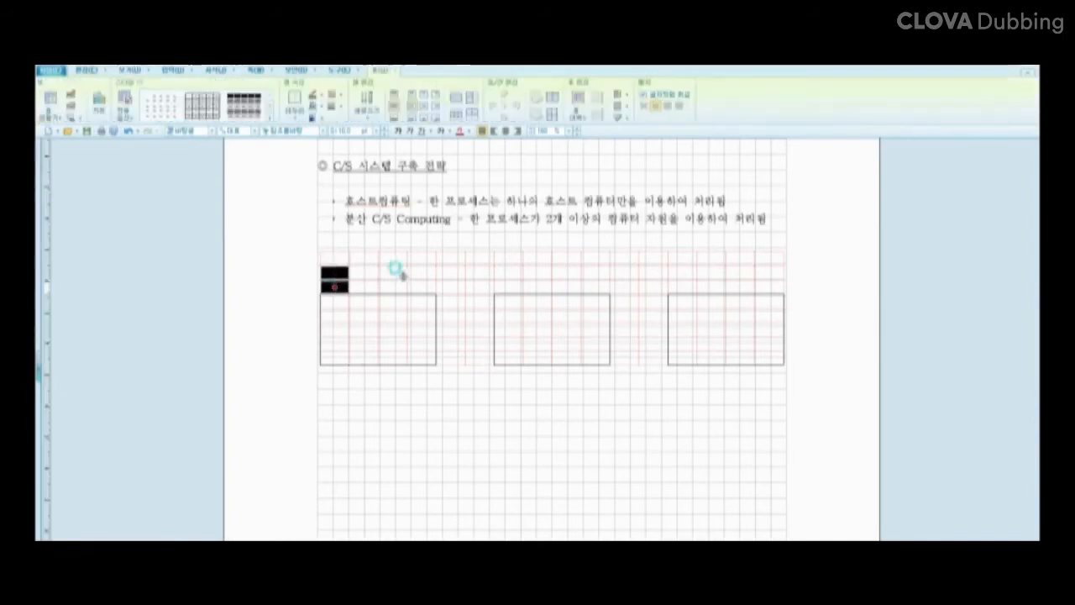
drag(415, 270, 421, 286)
drag(509, 269, 509, 282)
drag(670, 266, 682, 284)
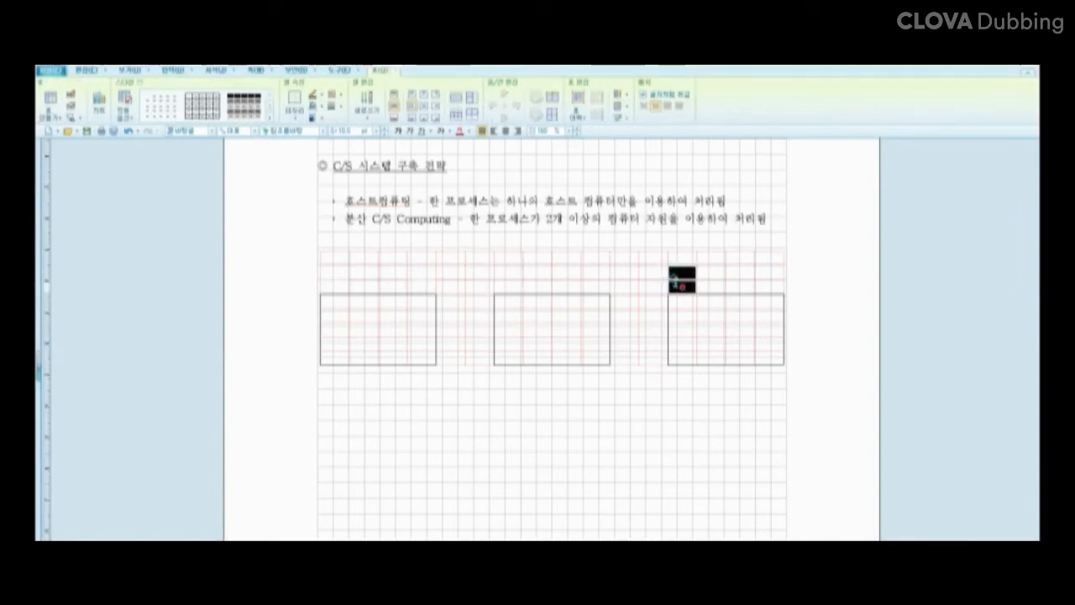
drag(776, 266, 768, 286)
key(m)
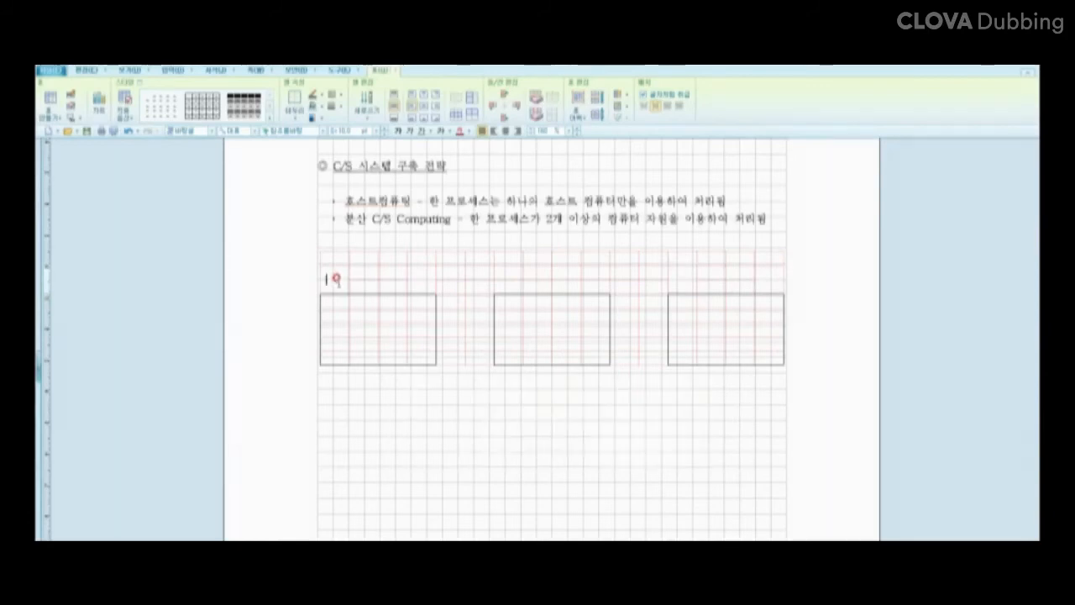
Step: Build the left box's roof with opposite diagonal borders and a flat top line
click(295, 119)
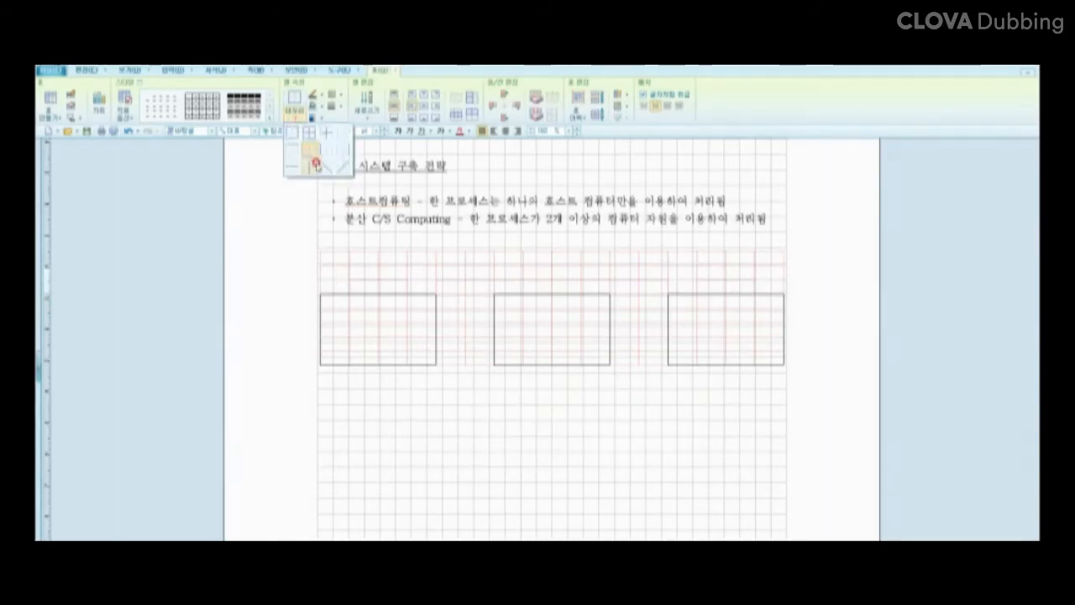
click(342, 165)
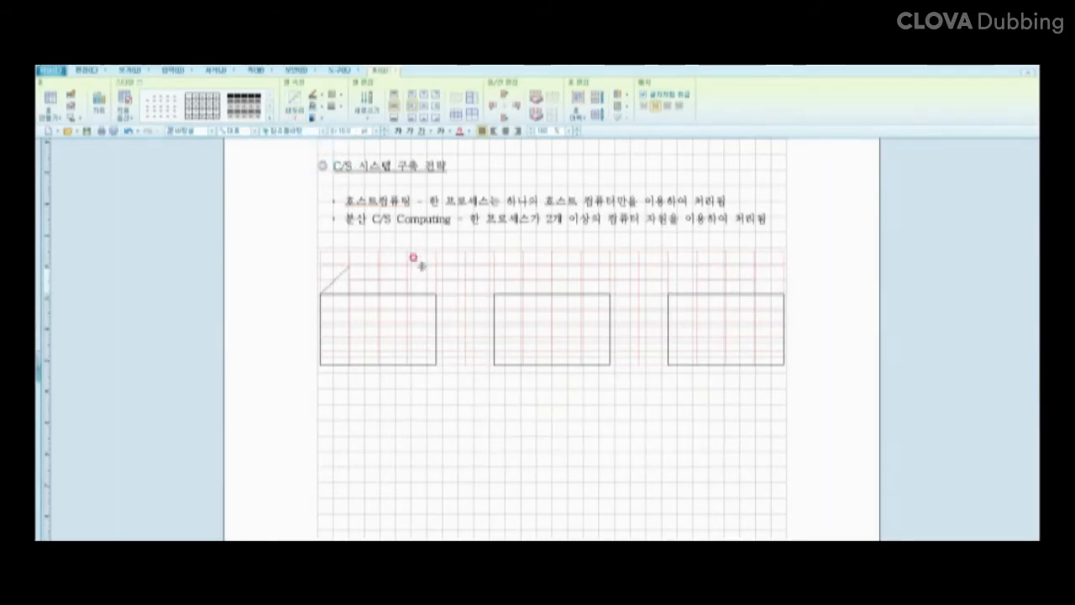
click(297, 120)
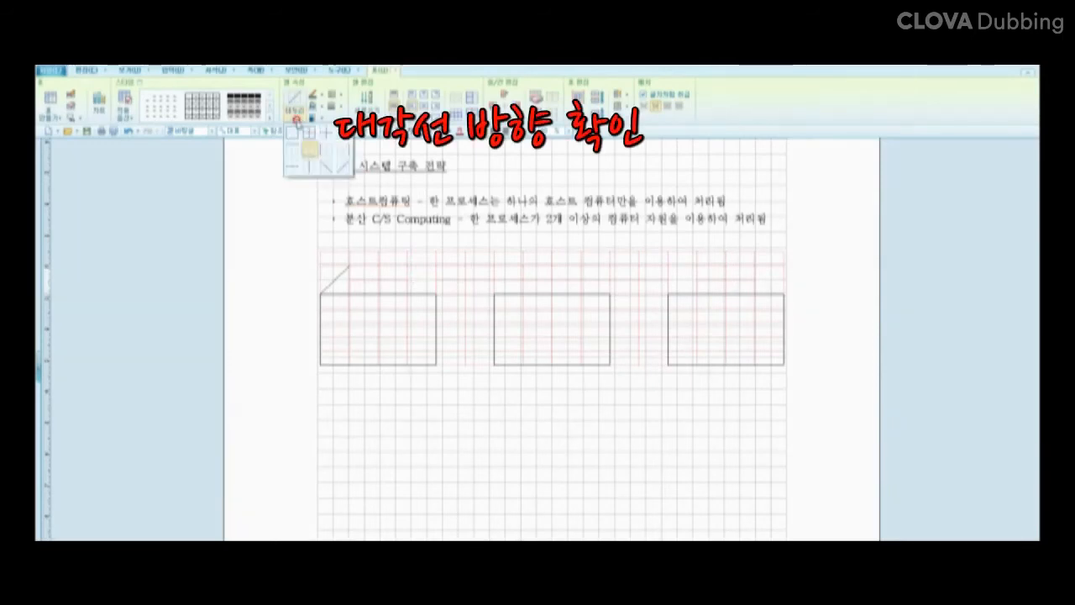
click(326, 166)
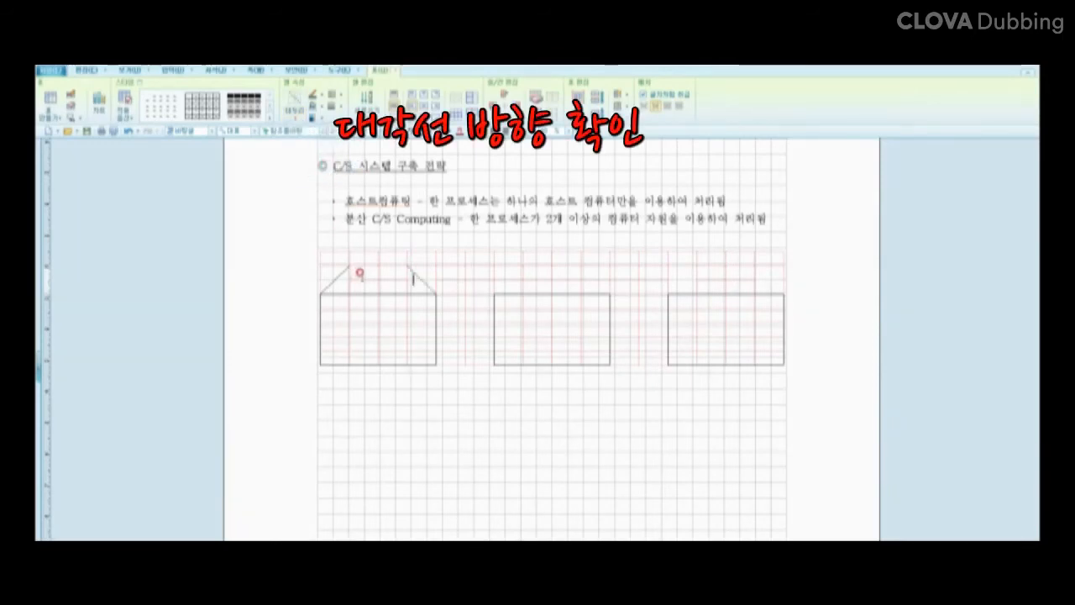
drag(357, 278, 384, 280)
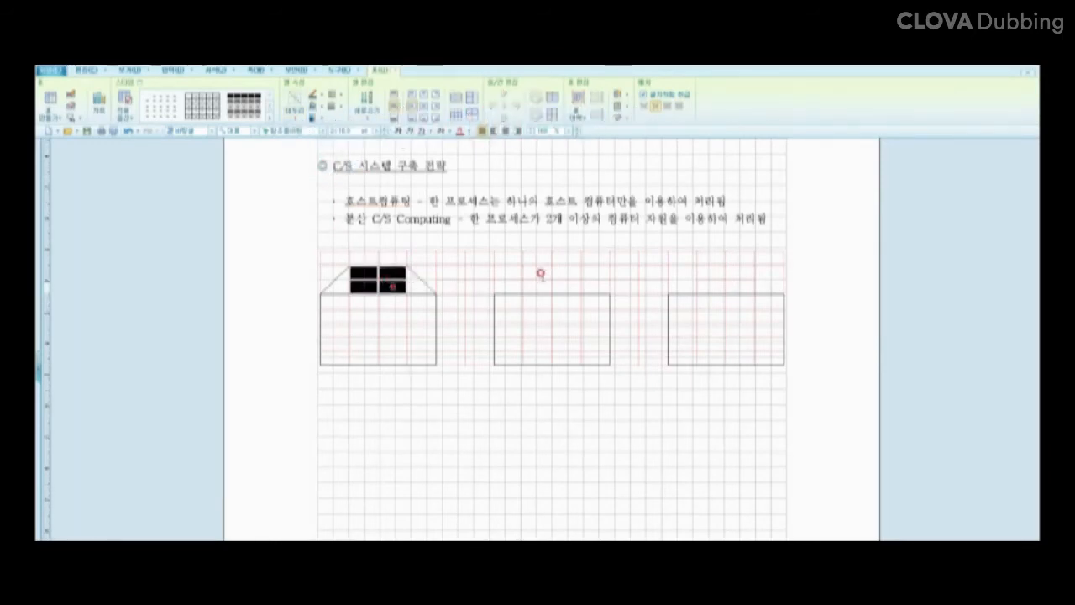
click(297, 120)
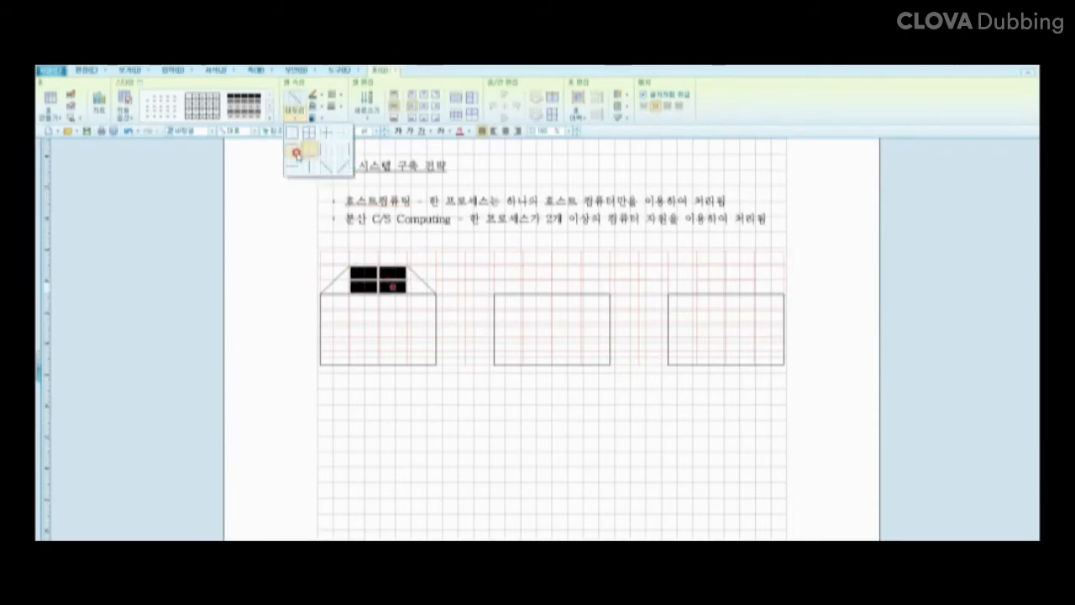
click(293, 159)
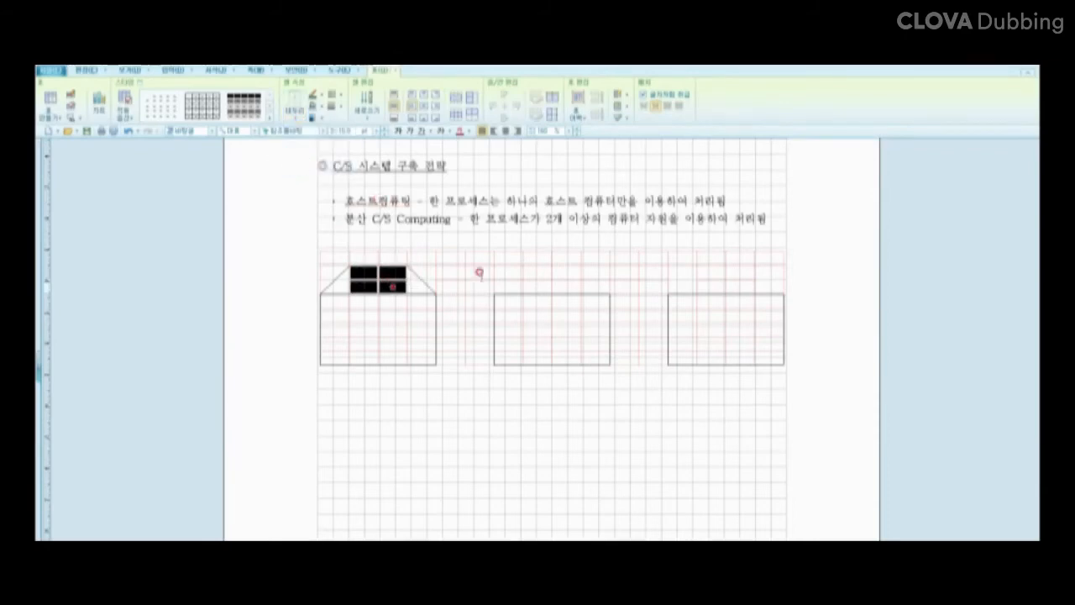
Step: Build the right box's roof with opposite diagonal borders and a flat top line
click(683, 280)
click(297, 120)
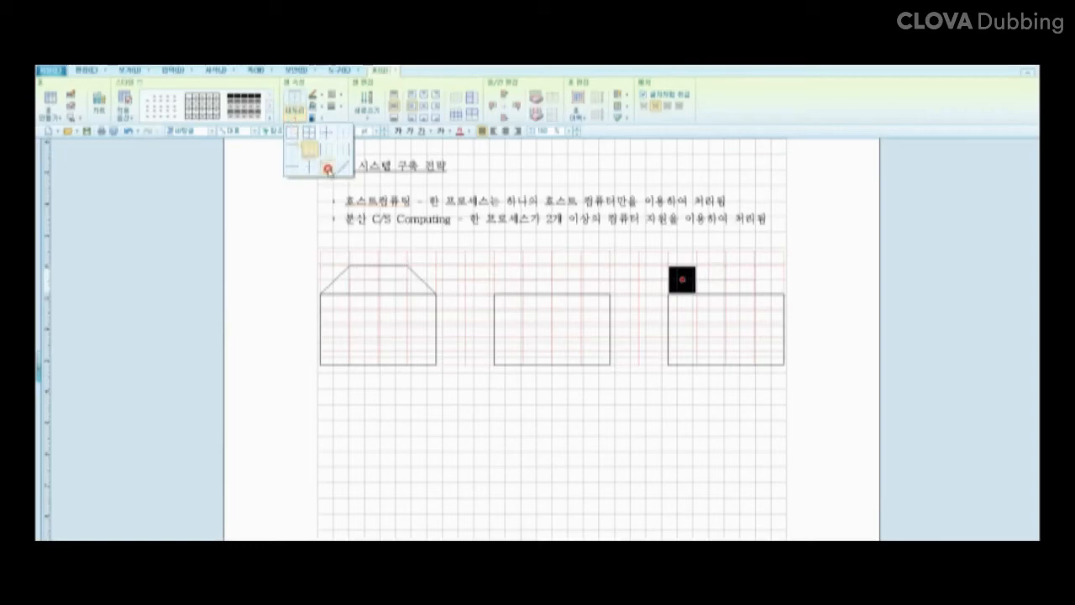
click(341, 168)
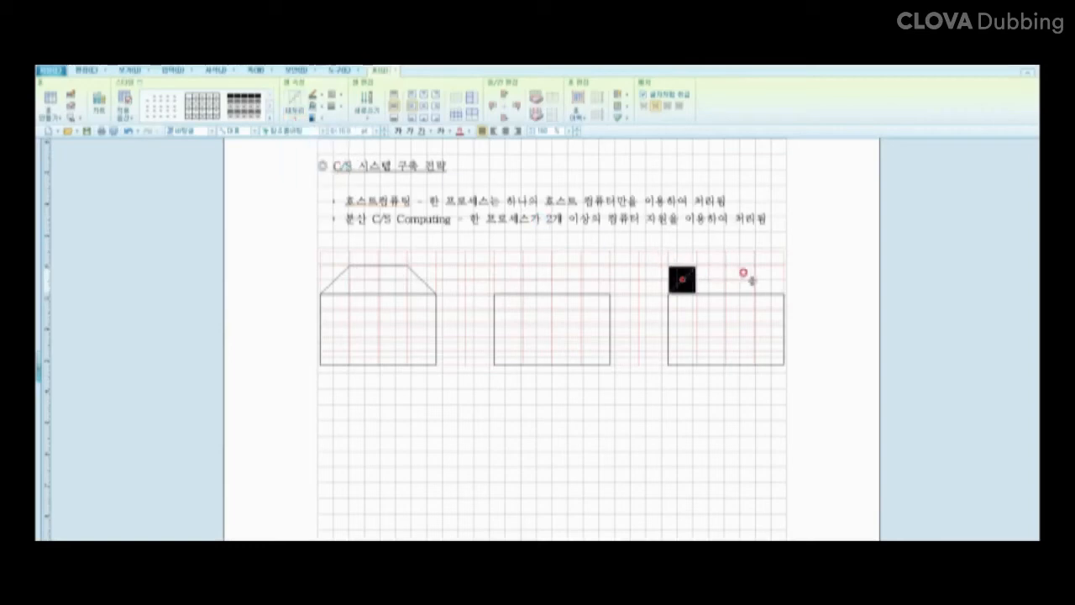
click(767, 279)
click(296, 118)
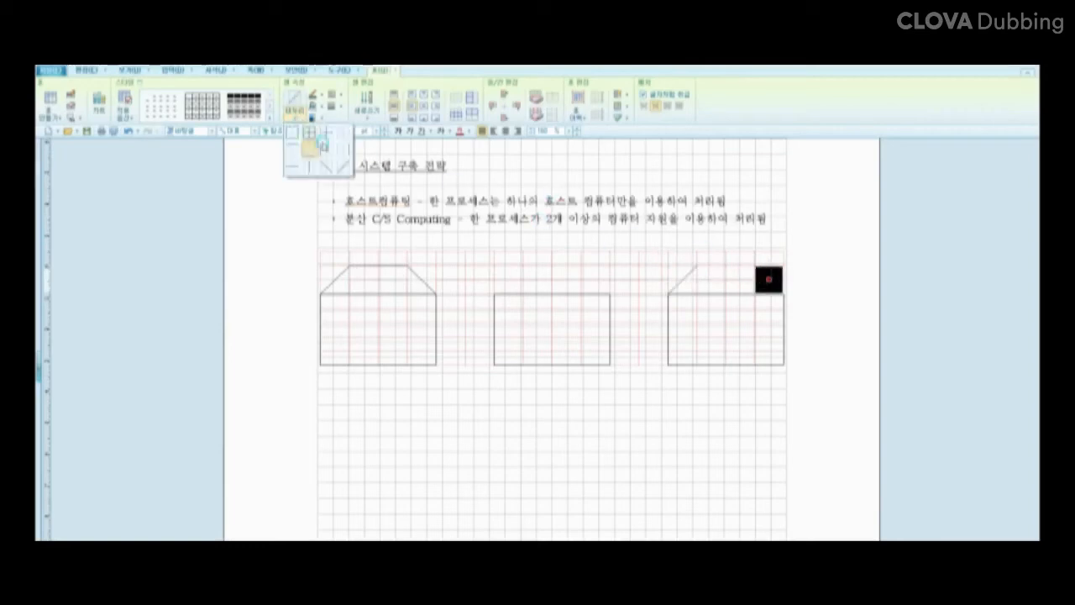
click(327, 167)
drag(713, 273, 737, 286)
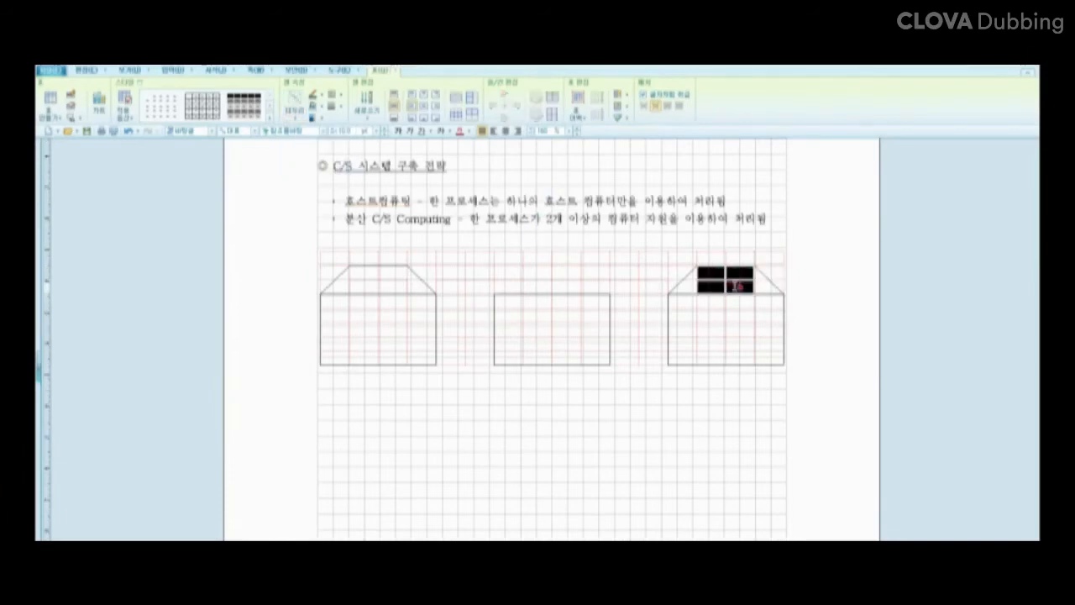
click(295, 118)
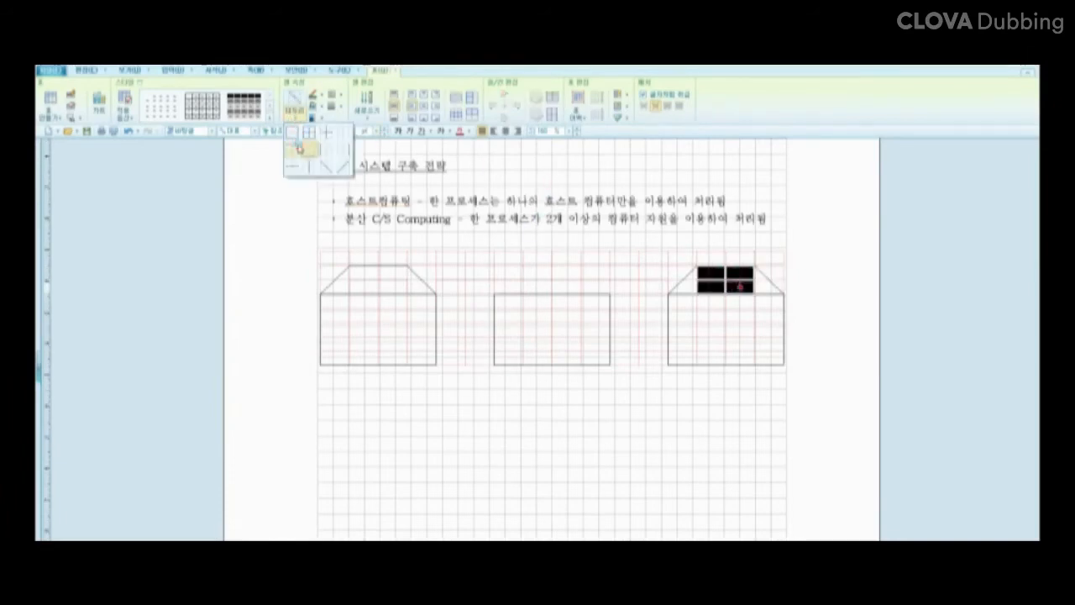
click(288, 147)
click(401, 388)
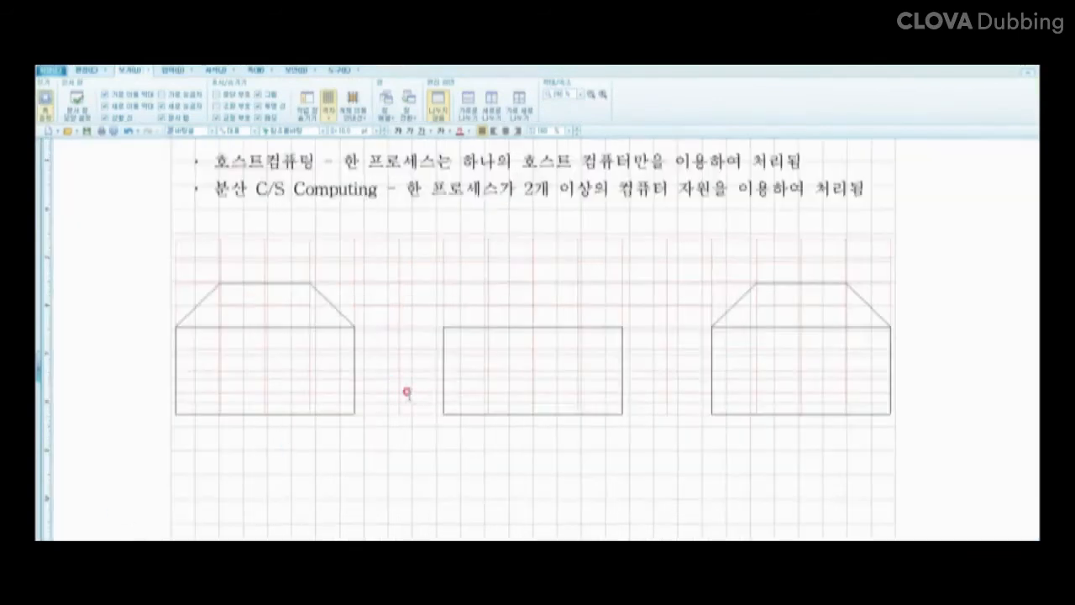
Step: Select the cells between the left and middle and between the middle and right boxes for horizontal connecting lines
drag(374, 355, 420, 359)
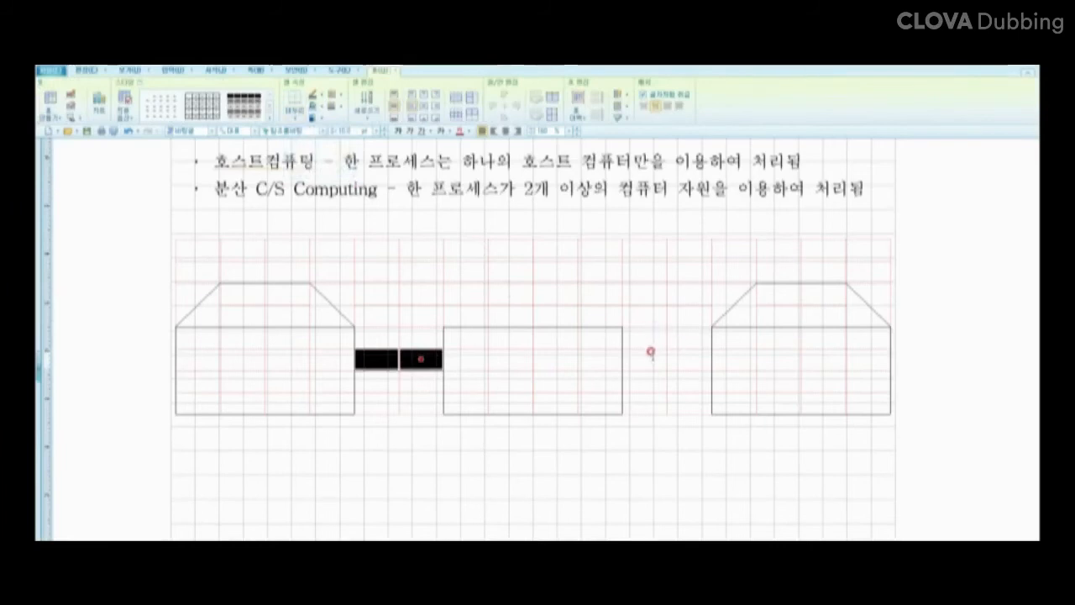
drag(642, 358, 688, 359)
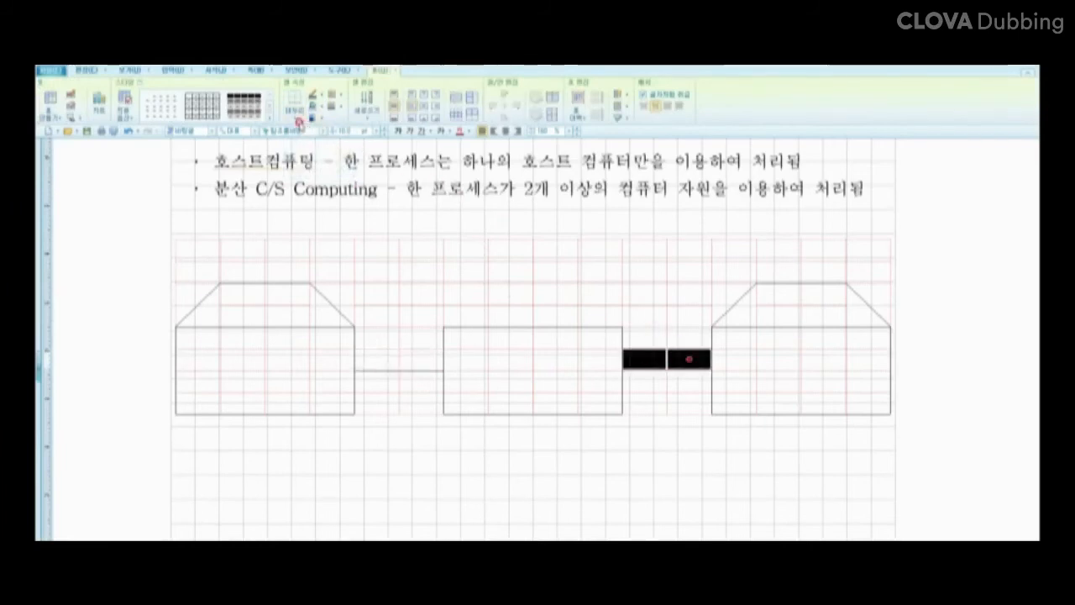
click(355, 420)
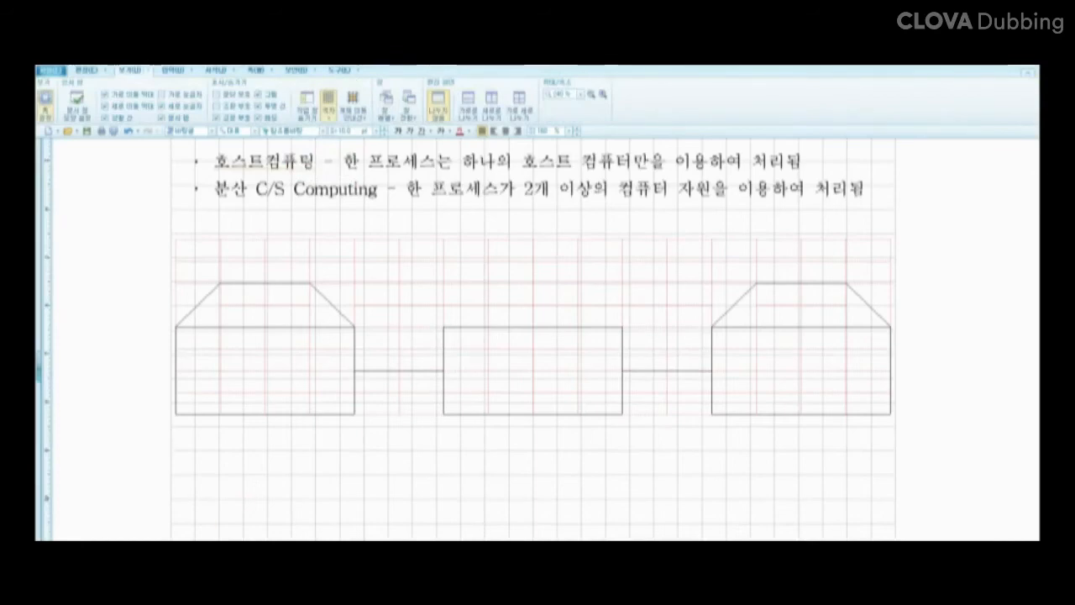
click(265, 295)
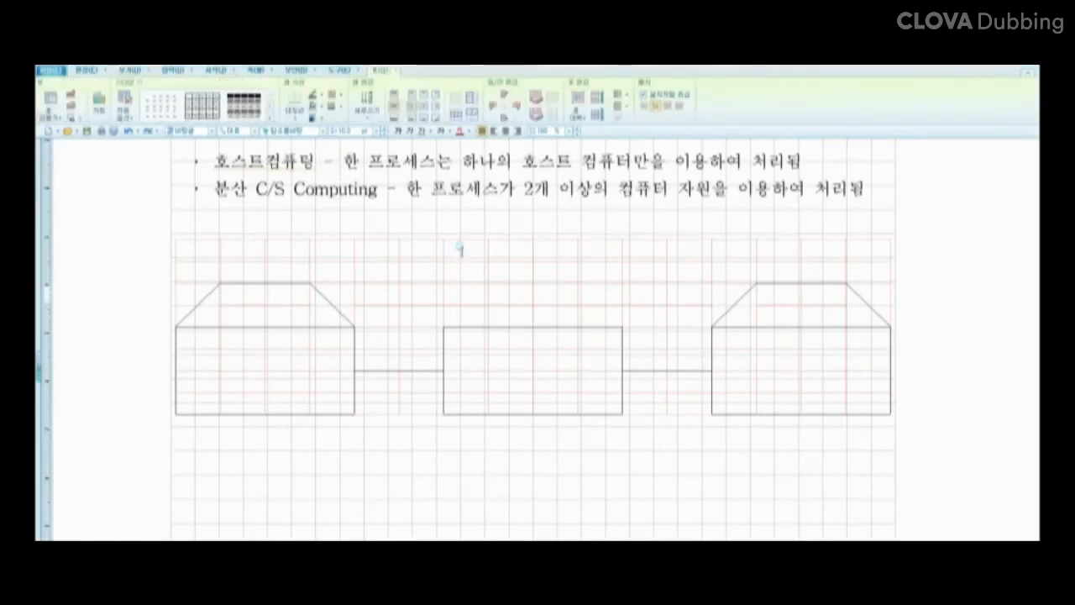
Step: Merge the 3×4 block above the middle box, then split it into 2×2 equal-height cells
drag(459, 247, 592, 289)
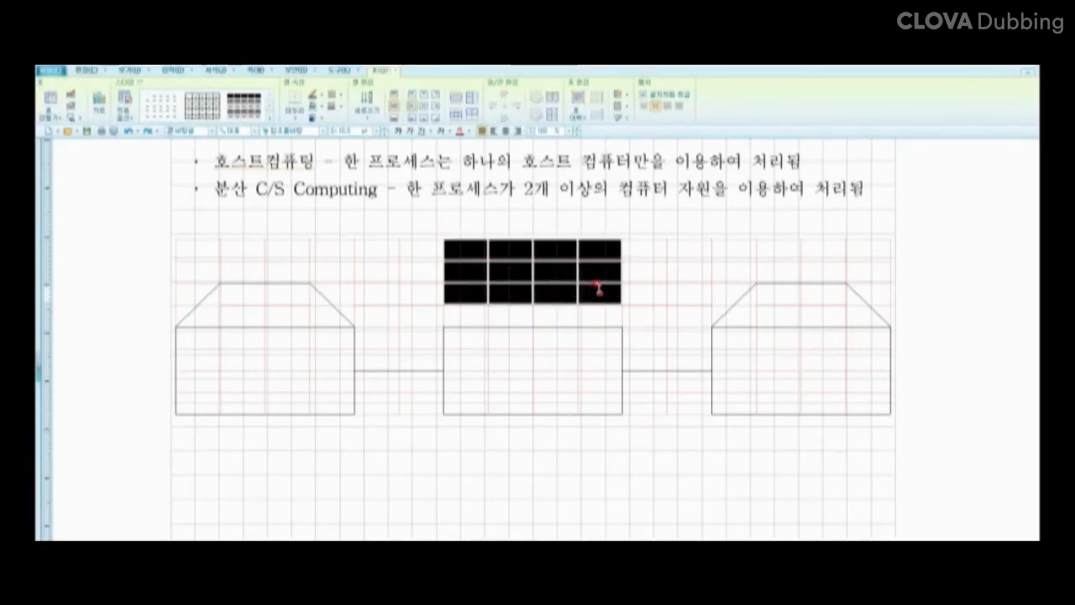
key(m)
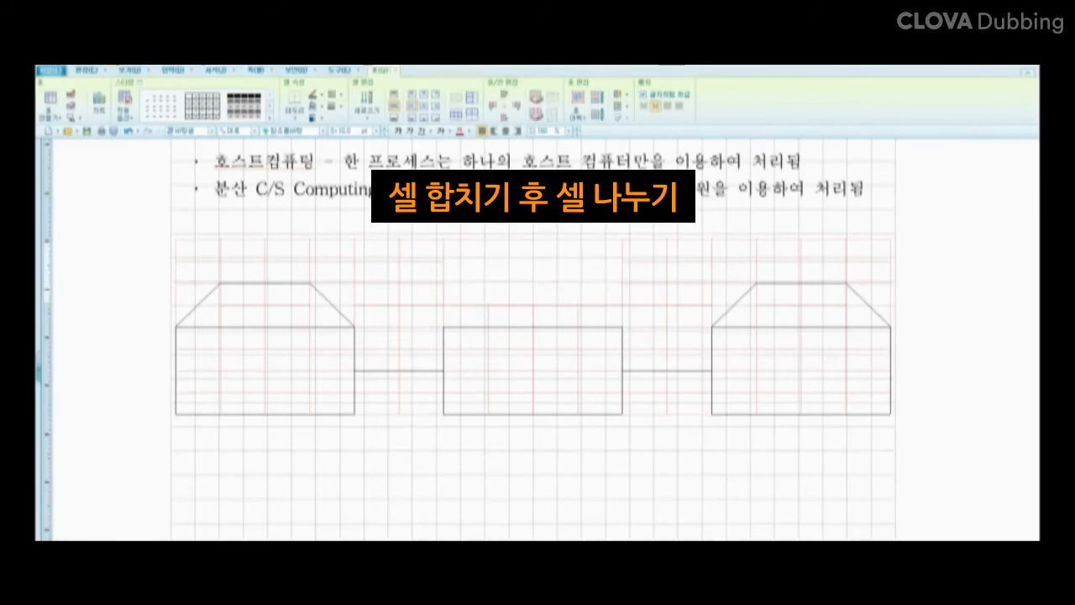
click(509, 279)
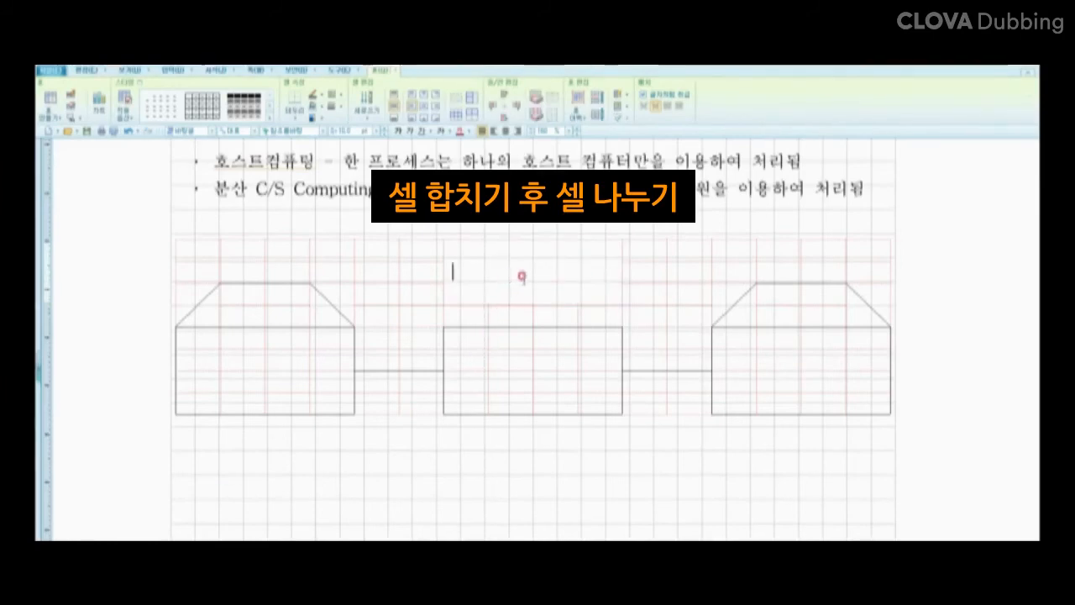
key(F5)
key(s)
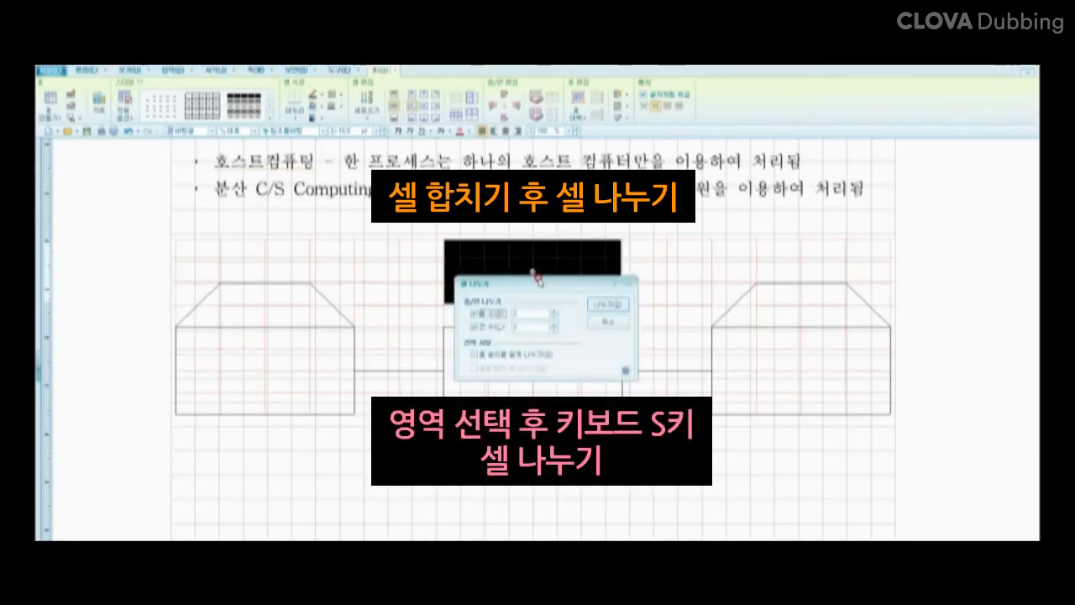
click(554, 311)
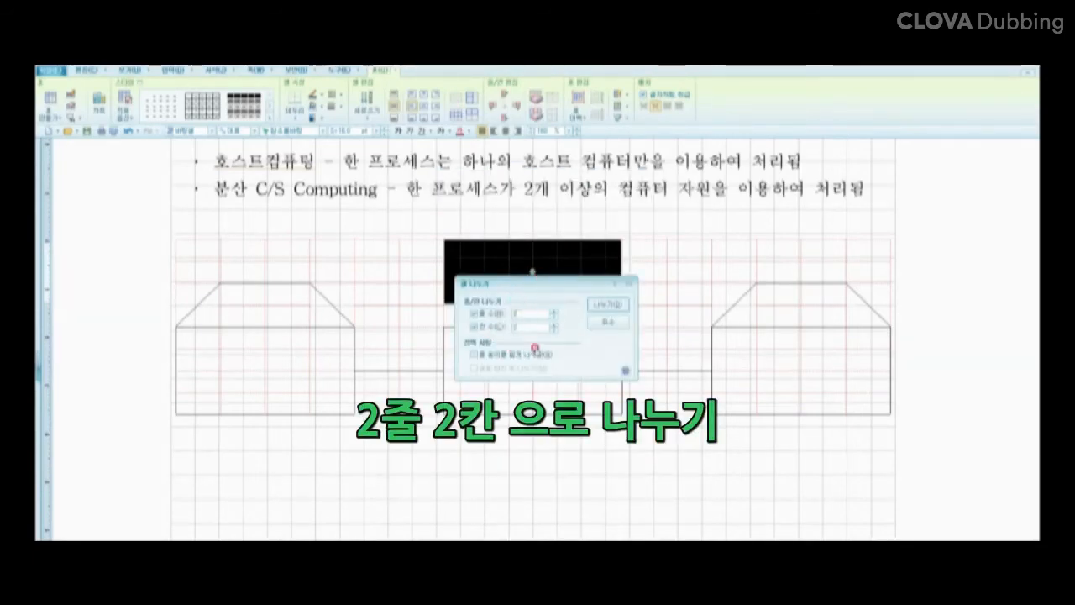
click(536, 324)
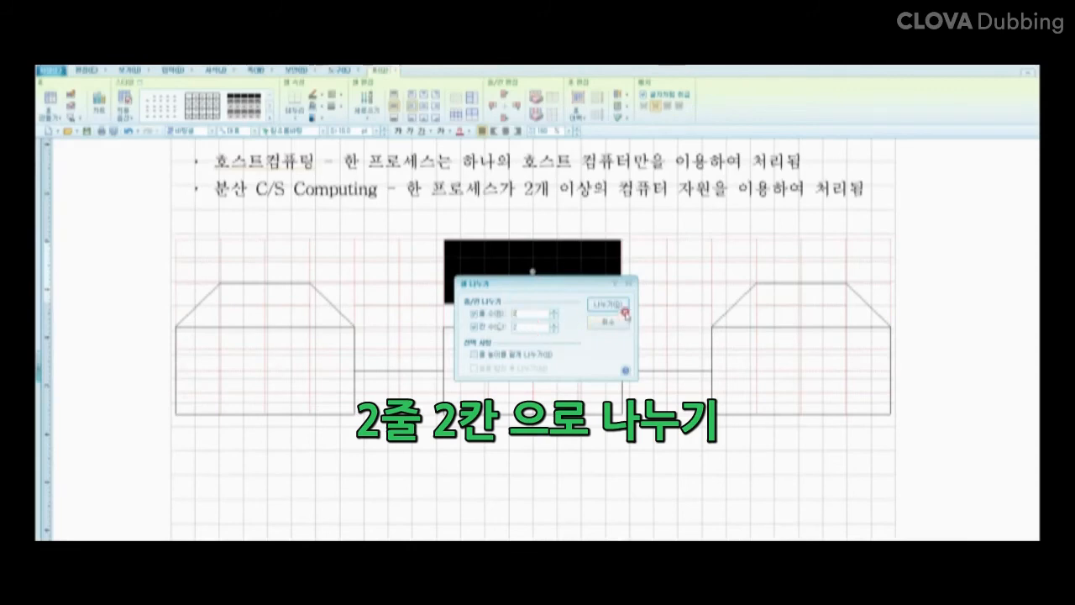
click(624, 305)
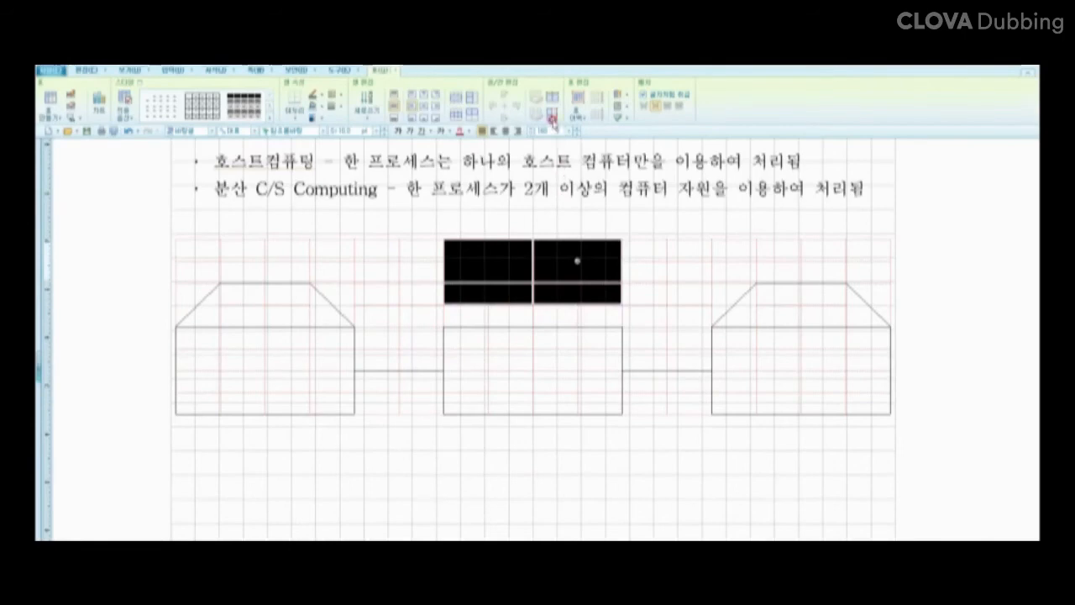
click(552, 116)
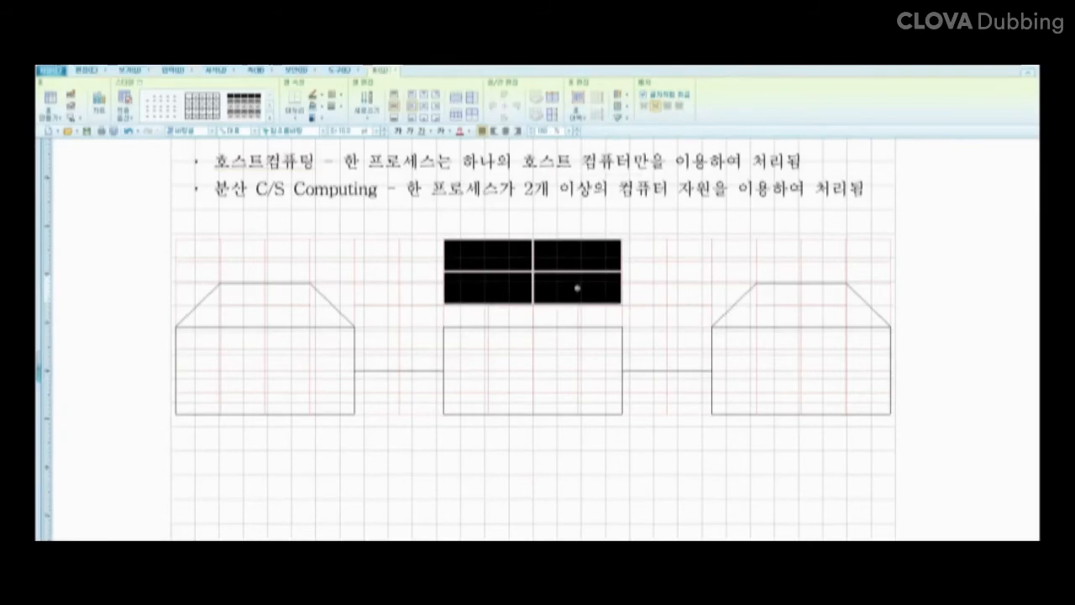
Step: Apply rising and falling diagonal borders to the four cells above the middle box
click(509, 482)
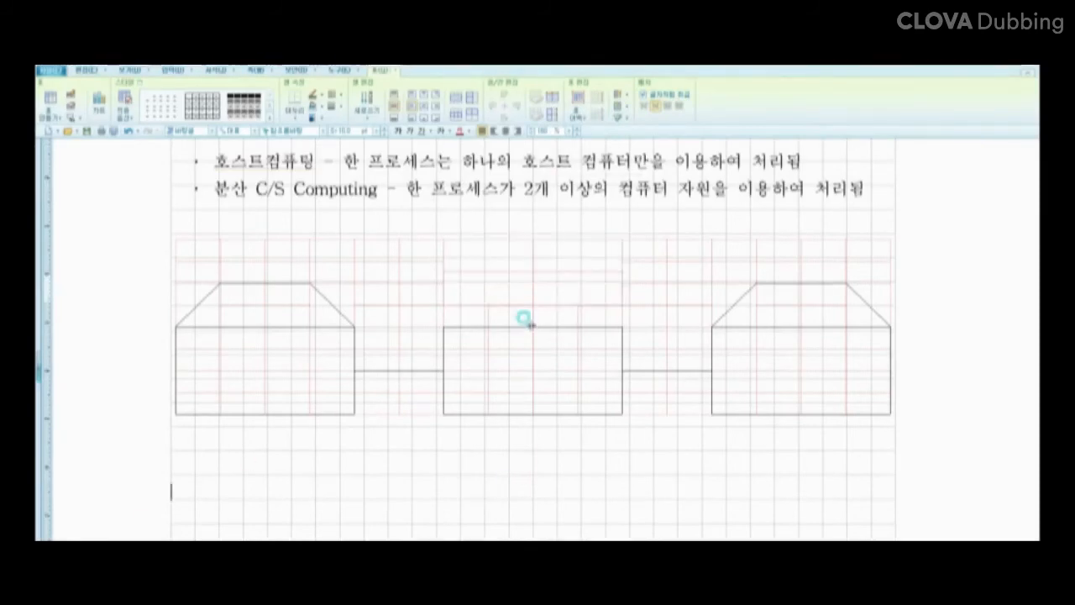
click(506, 260)
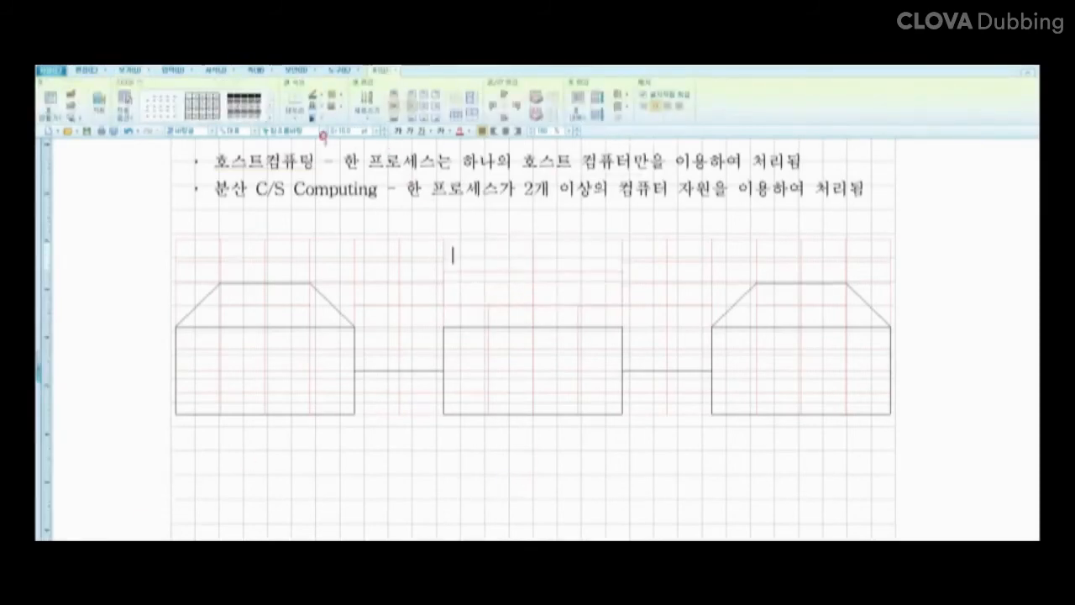
click(296, 123)
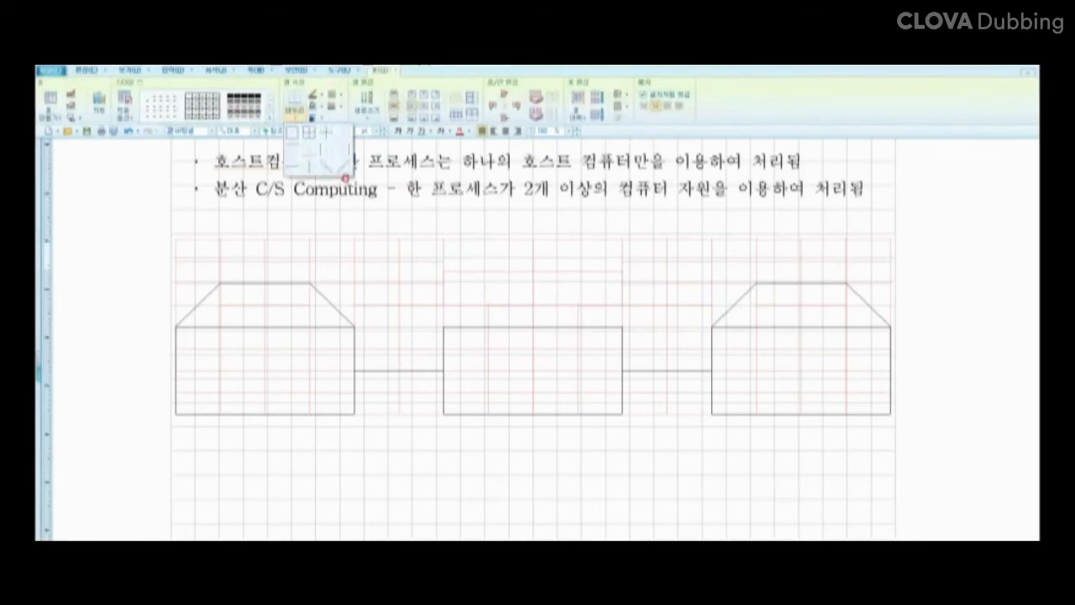
click(344, 178)
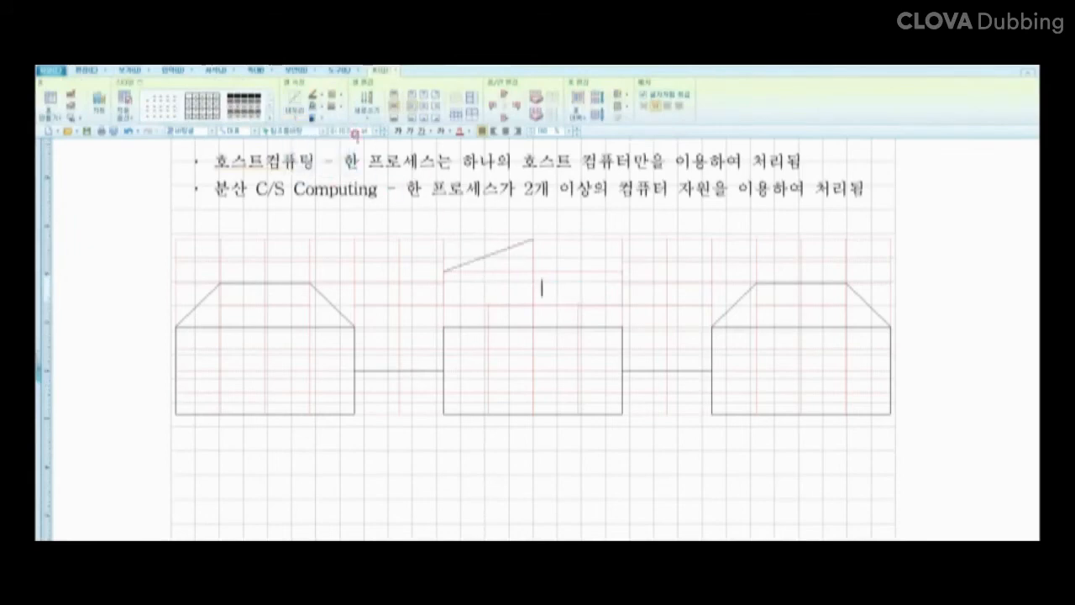
click(296, 123)
click(345, 178)
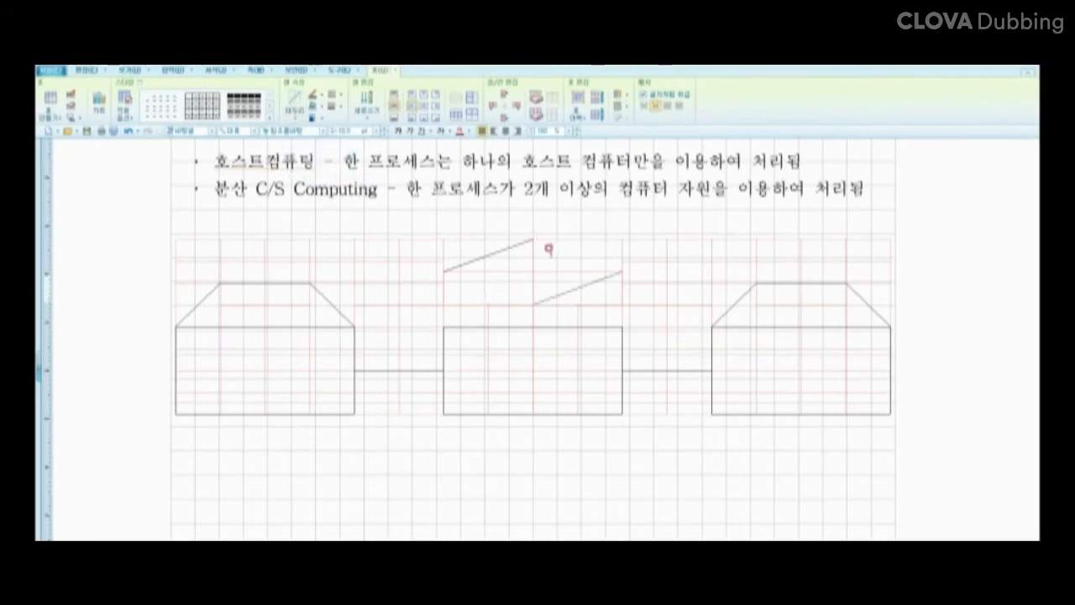
click(296, 123)
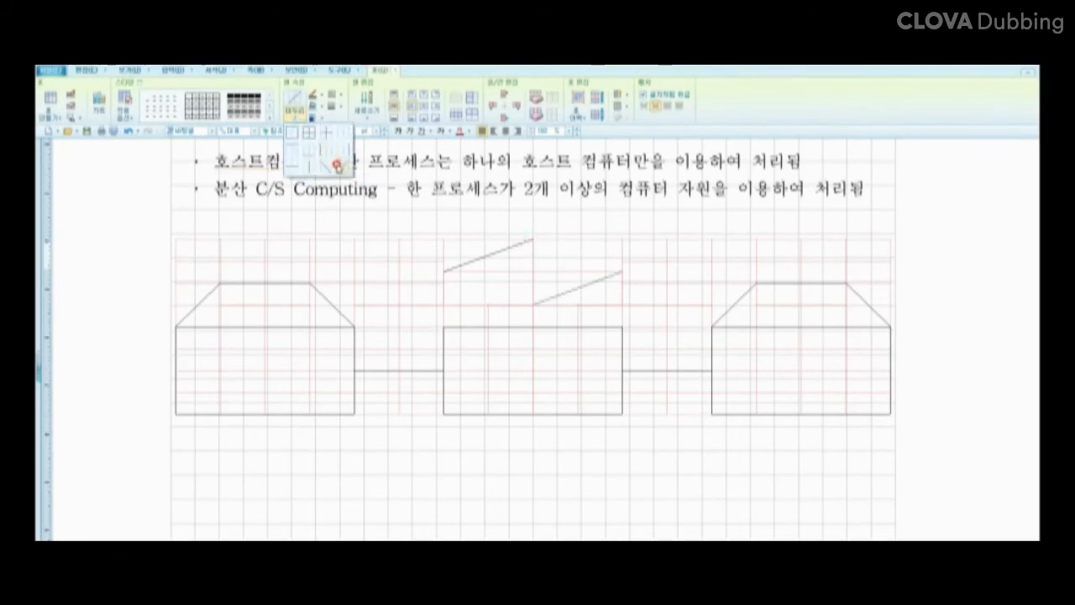
click(337, 165)
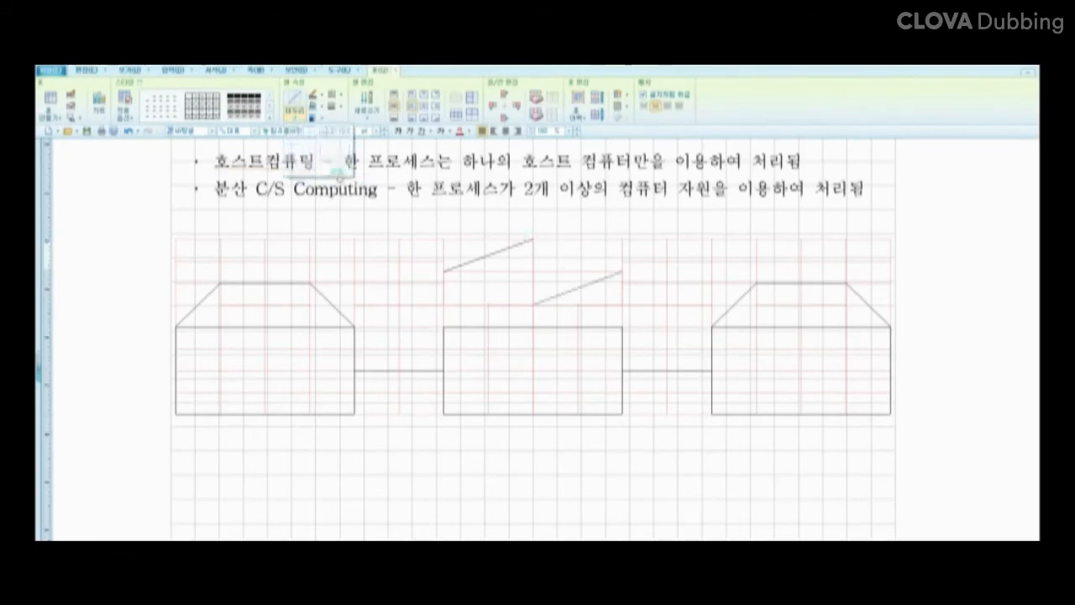
click(299, 133)
click(324, 175)
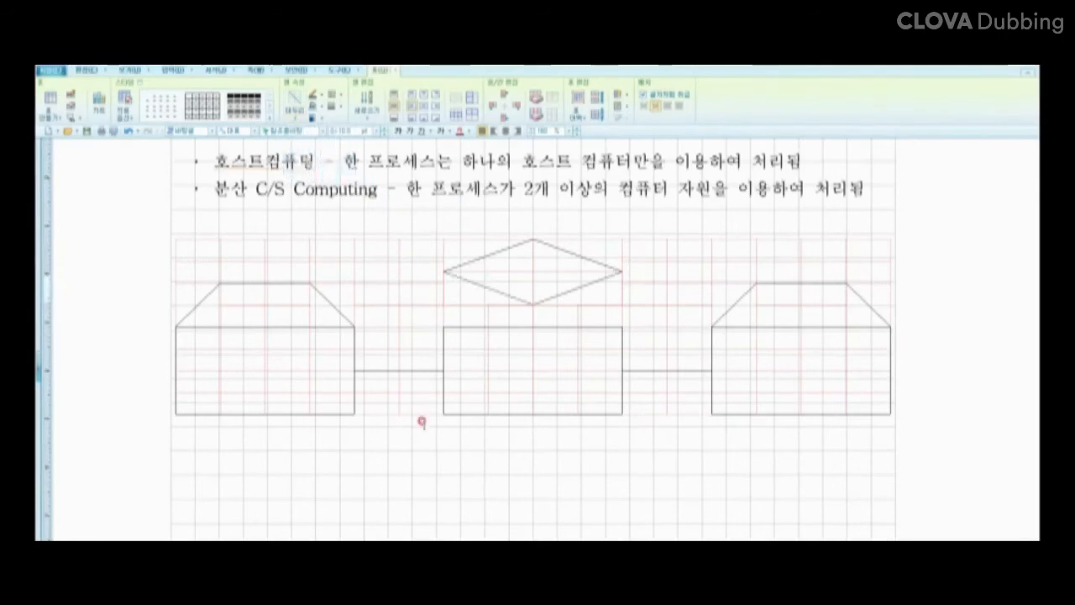
click(444, 446)
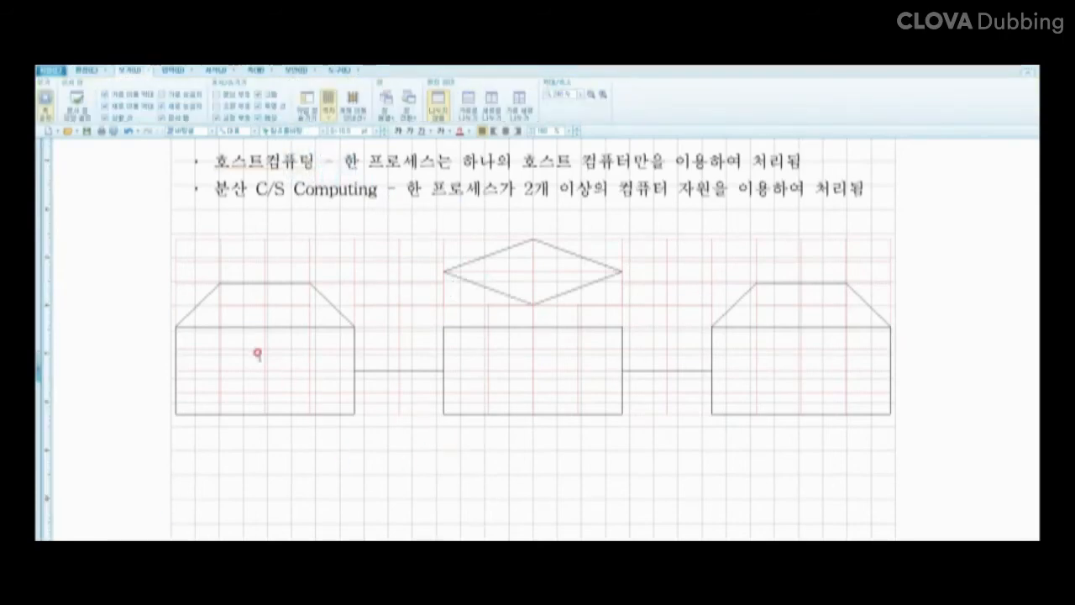
Step: Merge the left box body, middle box, right roof, and right box body each into one cell
drag(252, 295, 276, 310)
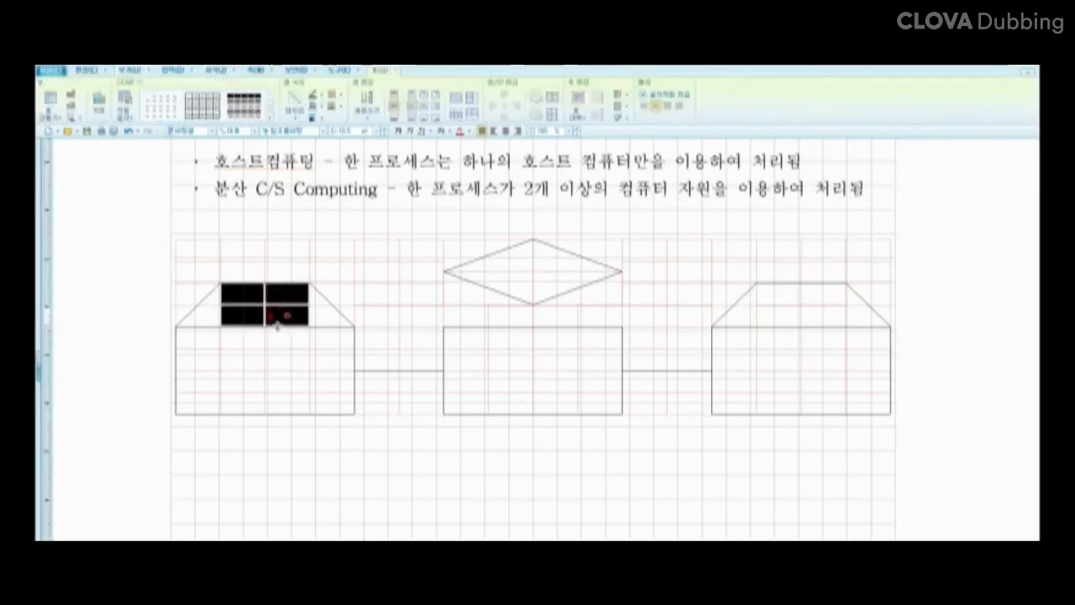
click(196, 341)
drag(199, 336, 320, 394)
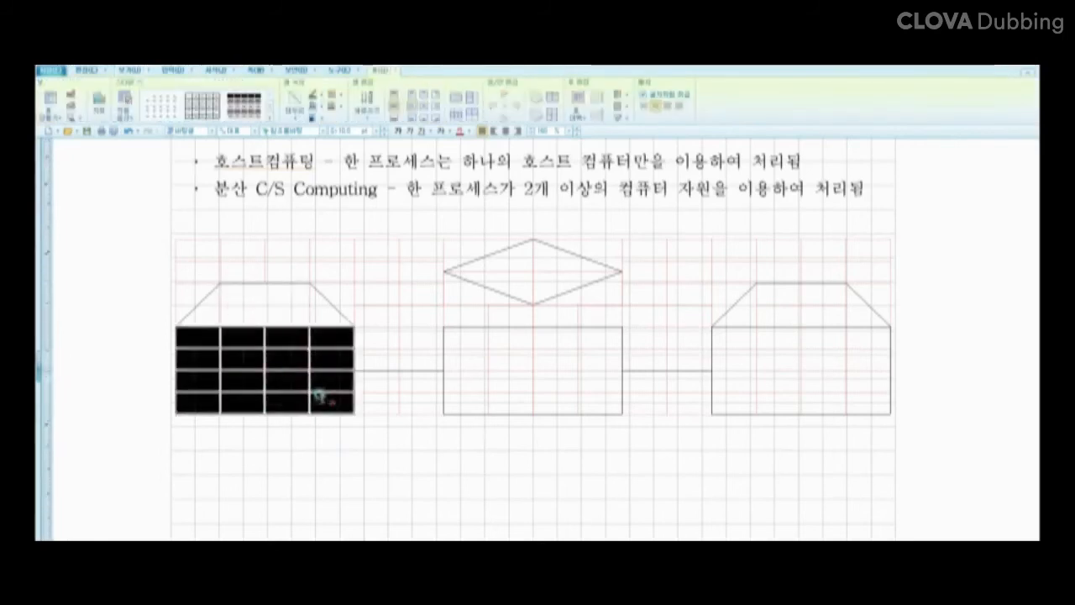
key(m)
drag(458, 339, 593, 393)
key(m)
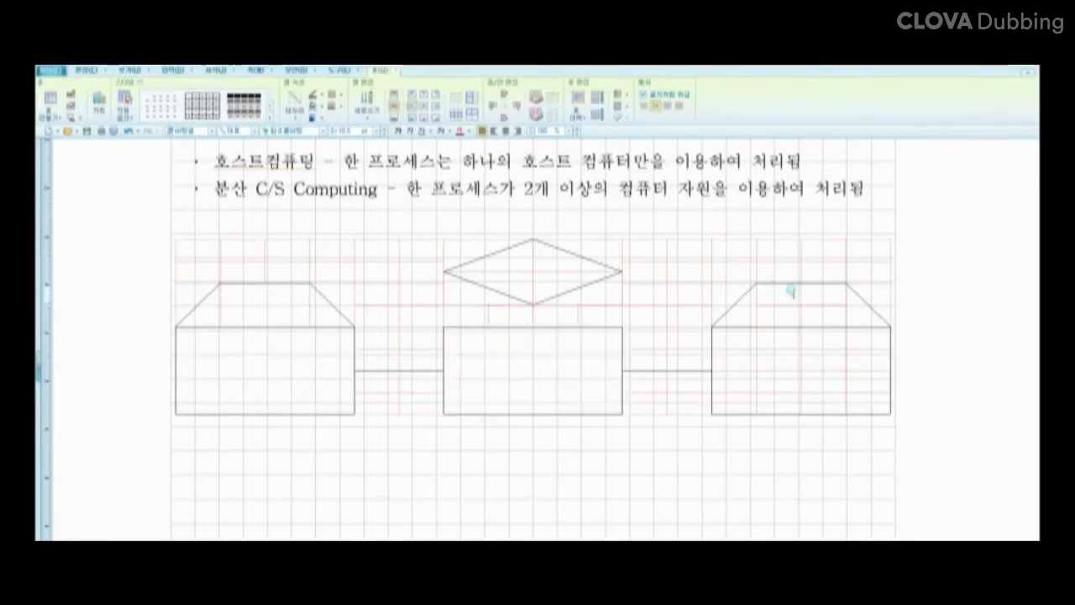
drag(790, 288, 824, 305)
key(m)
drag(737, 333, 854, 395)
key(m)
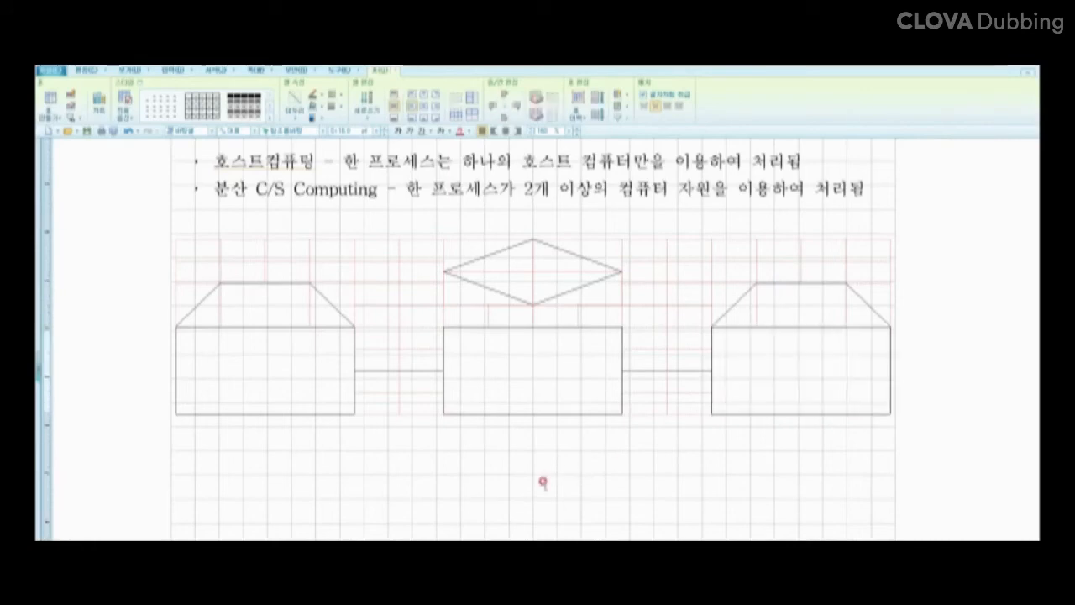
click(522, 480)
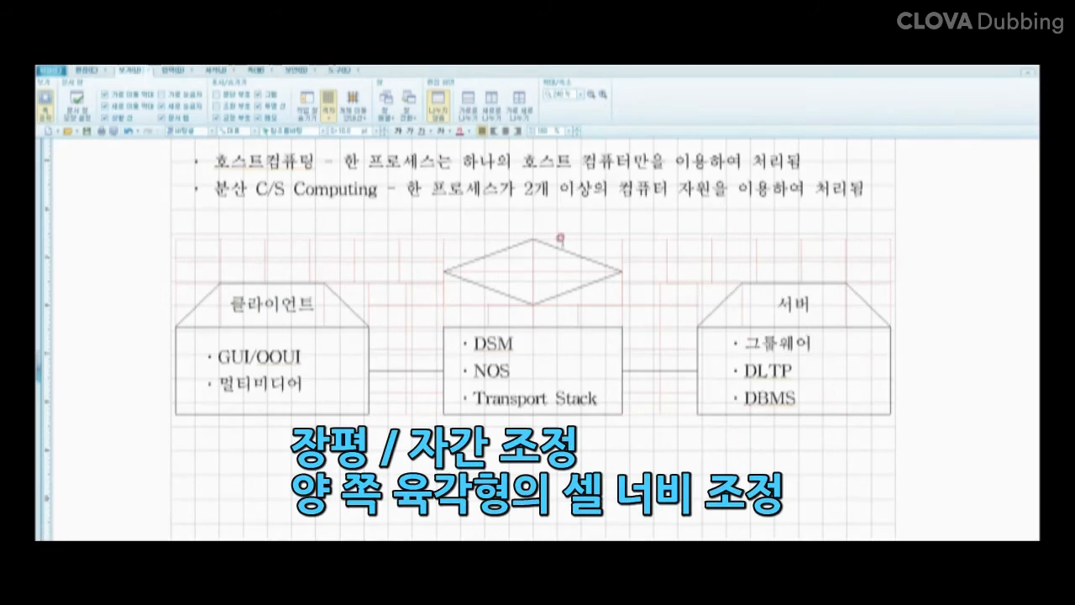
Step: Draw a rectangle shape from the 입력 tab around the central diamond
click(176, 70)
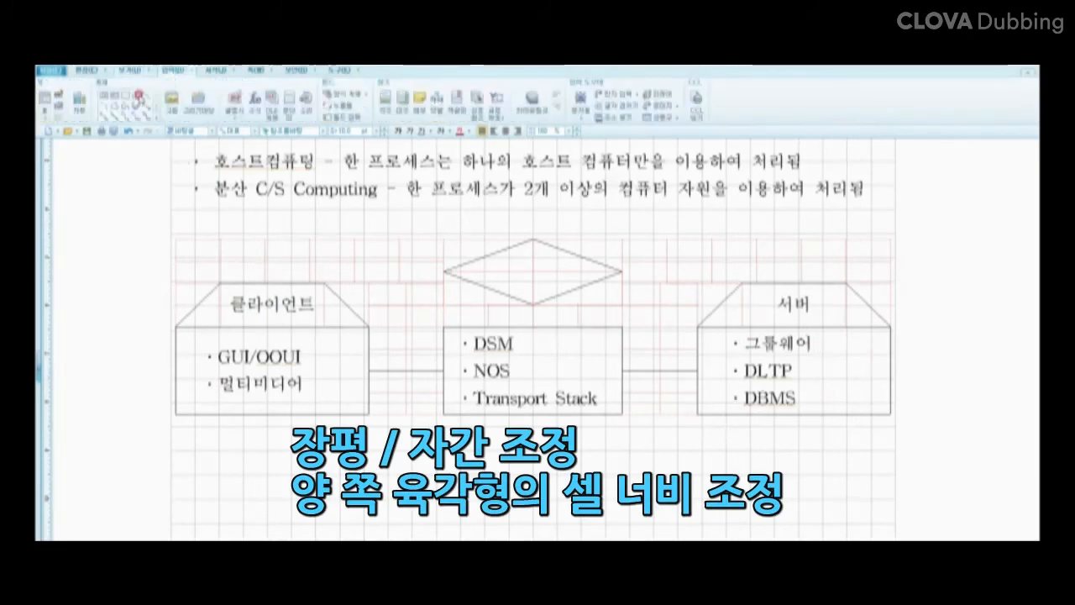
click(120, 97)
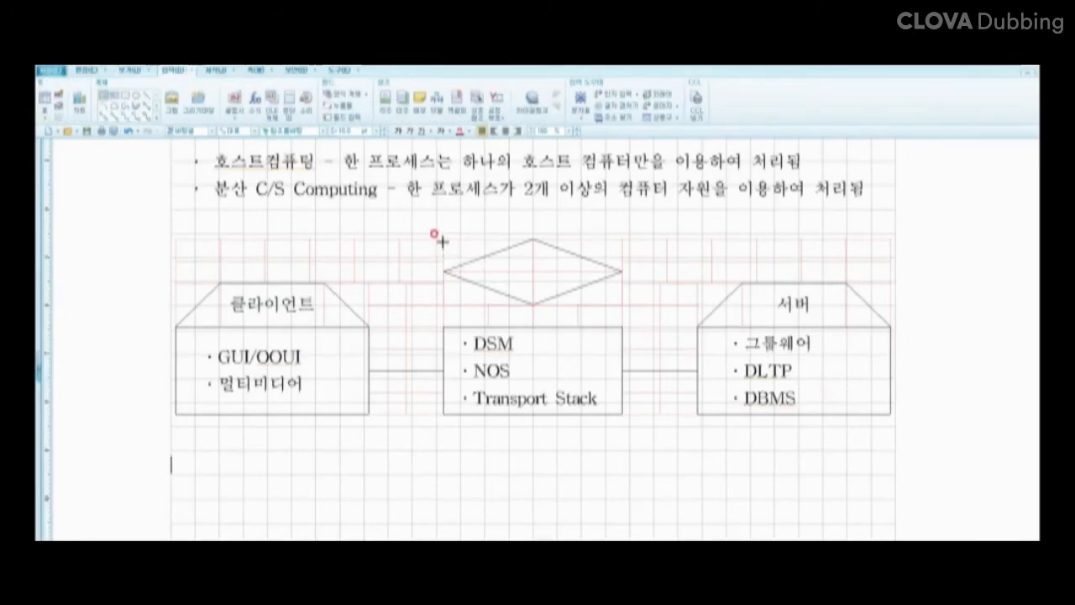
drag(443, 239, 622, 306)
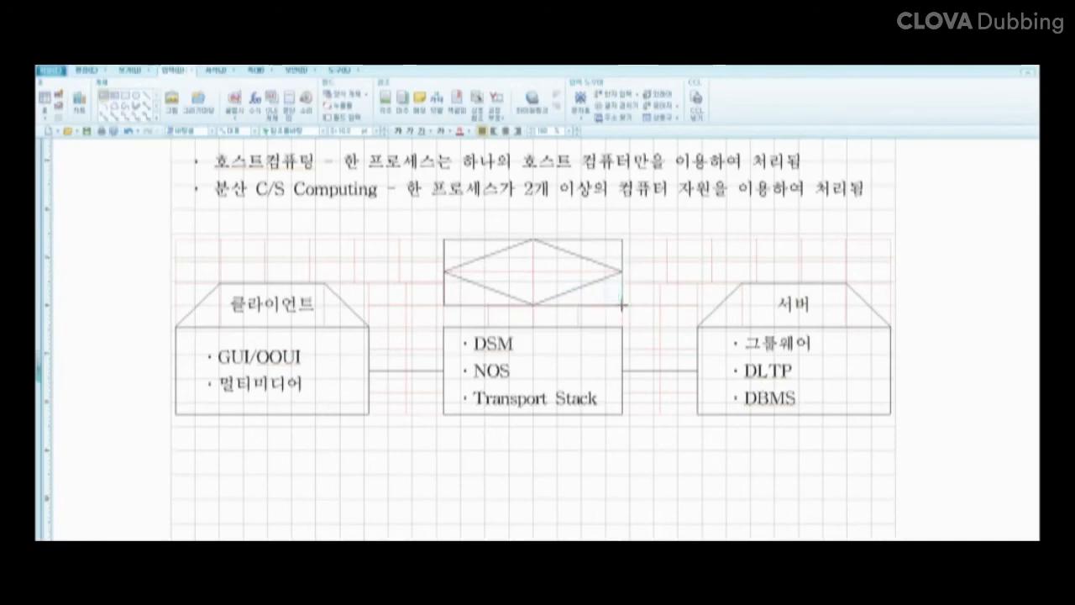